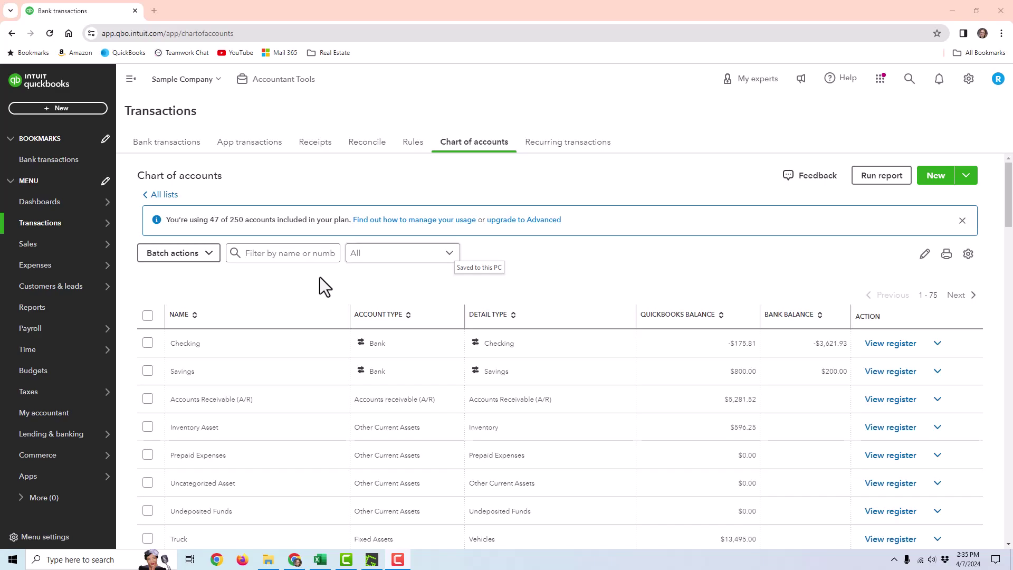
Open the Payroll employees page and switch to the Manual Payroll Example workbook in Excel.
left_click(23, 336)
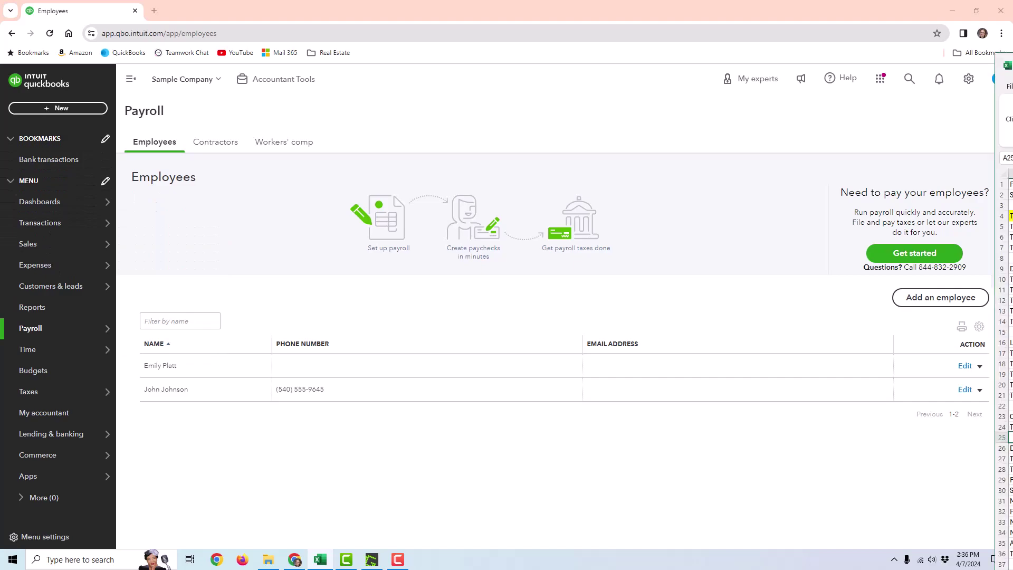
key("alt+Tab")
left_click(657, 39)
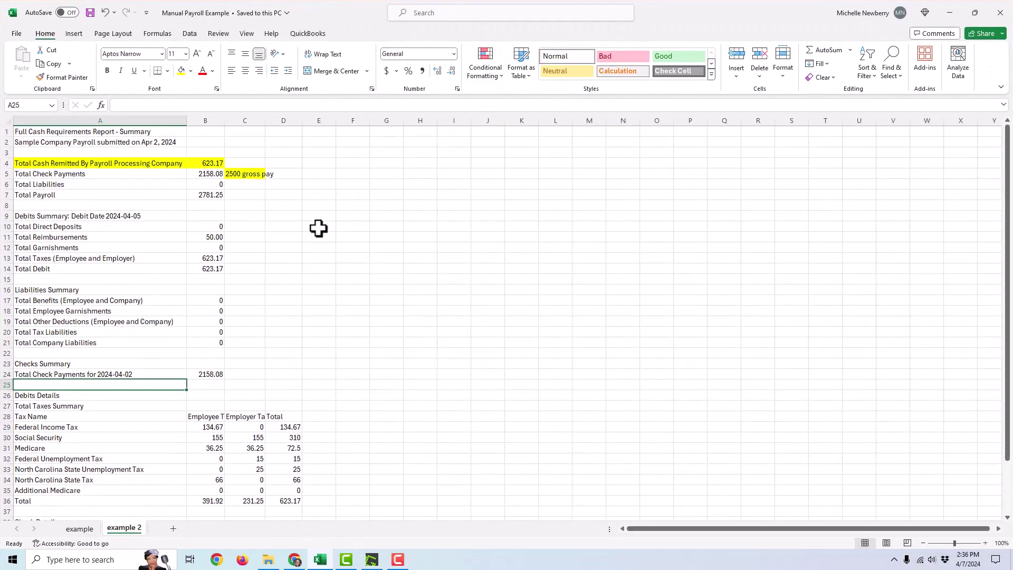
Examine the gross pay, total reimbursements, total check payments and total cash remitted figures on the example 2 sheet.
left_click(236, 177)
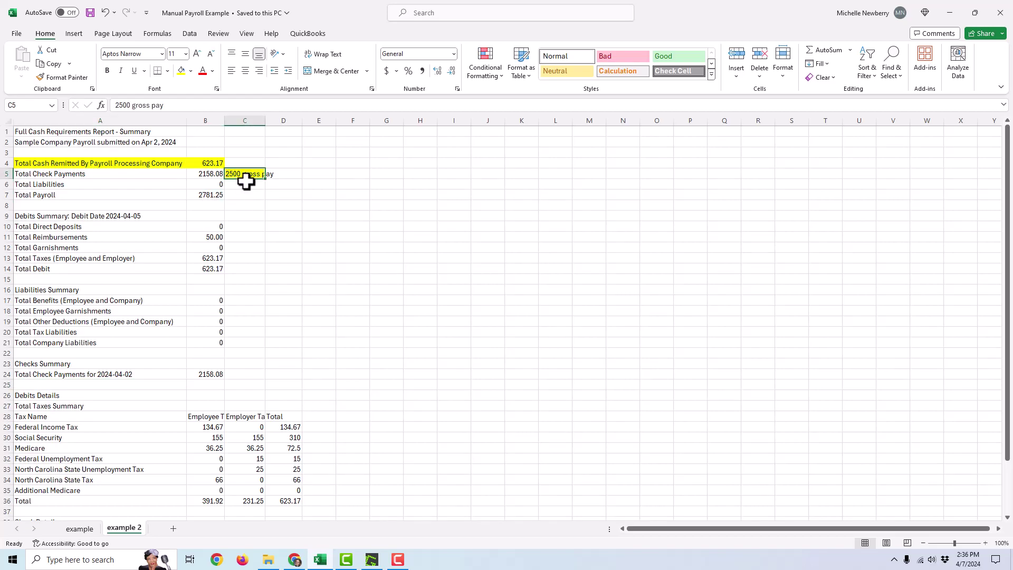
left_click(204, 233)
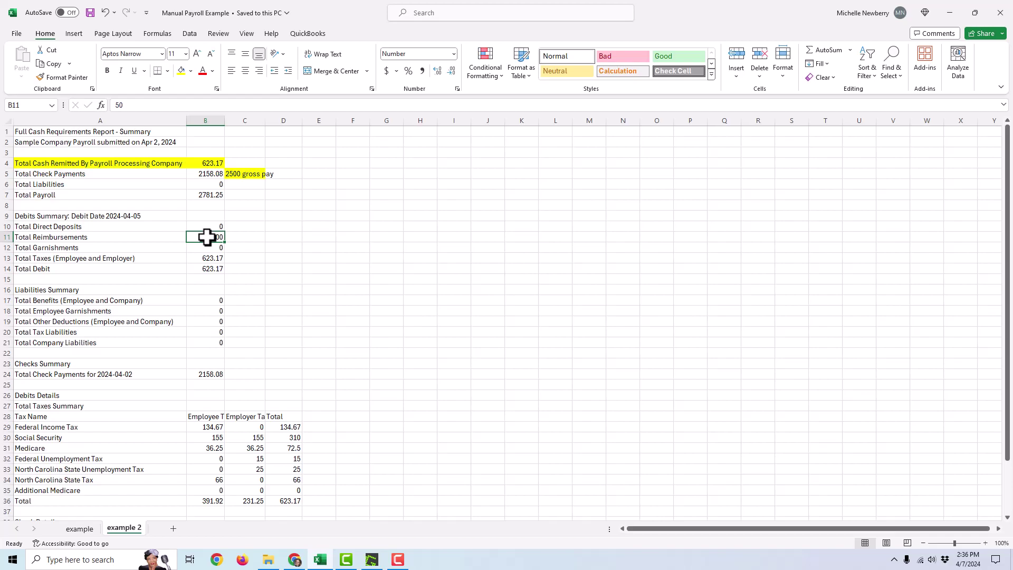
left_click(205, 176)
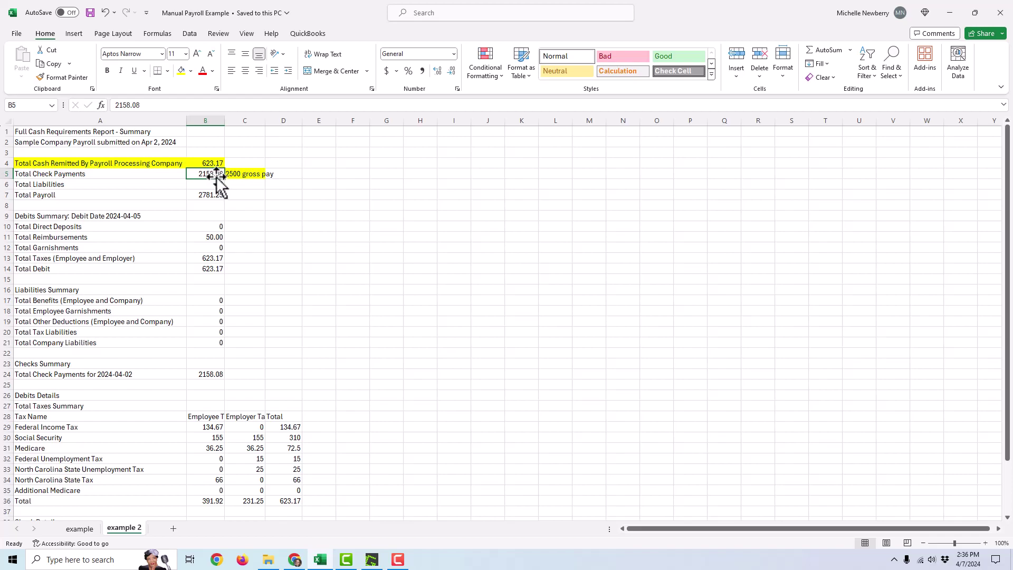
left_click(219, 165)
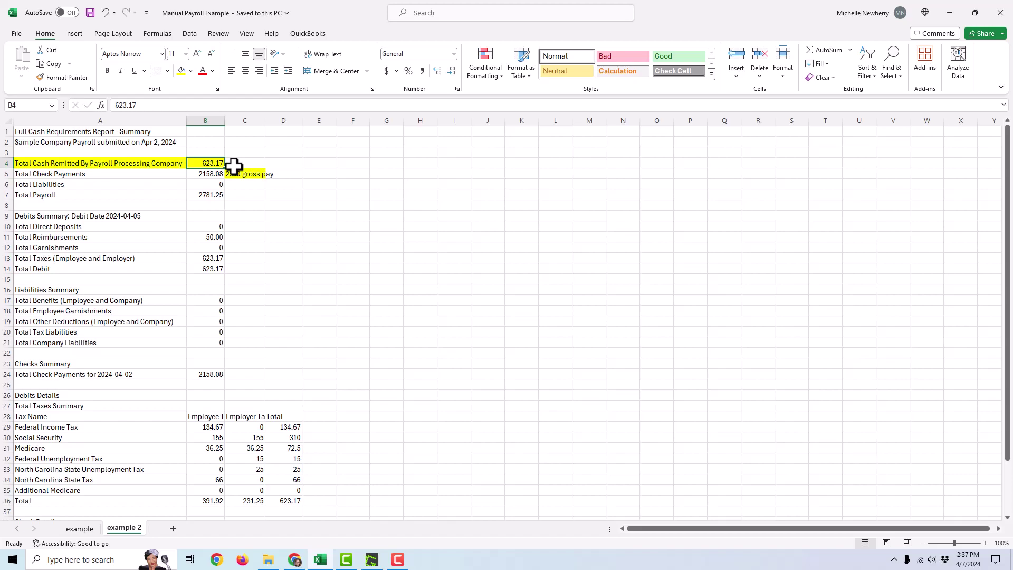
left_click(236, 172)
left_click(205, 174)
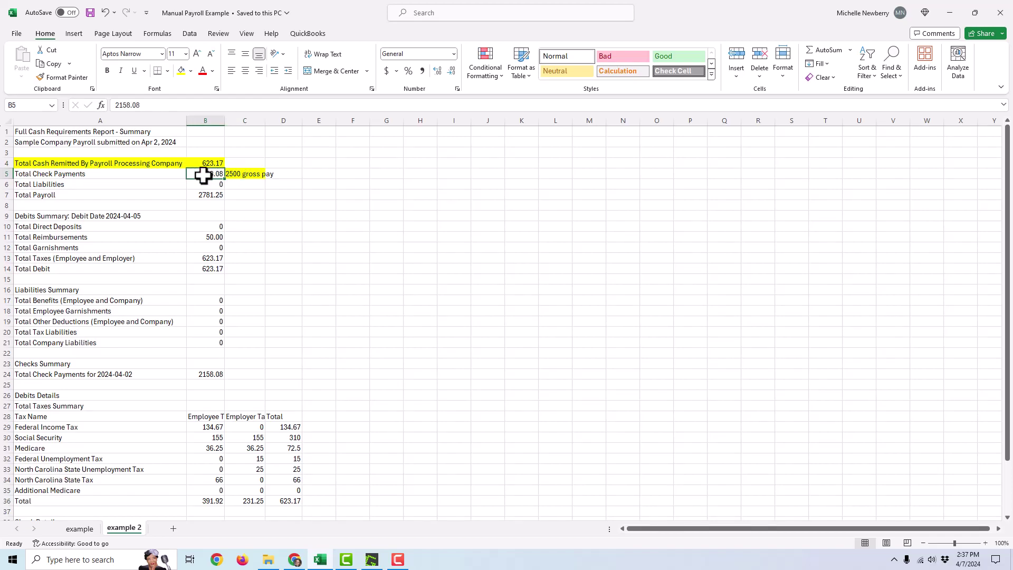
left_click(208, 163)
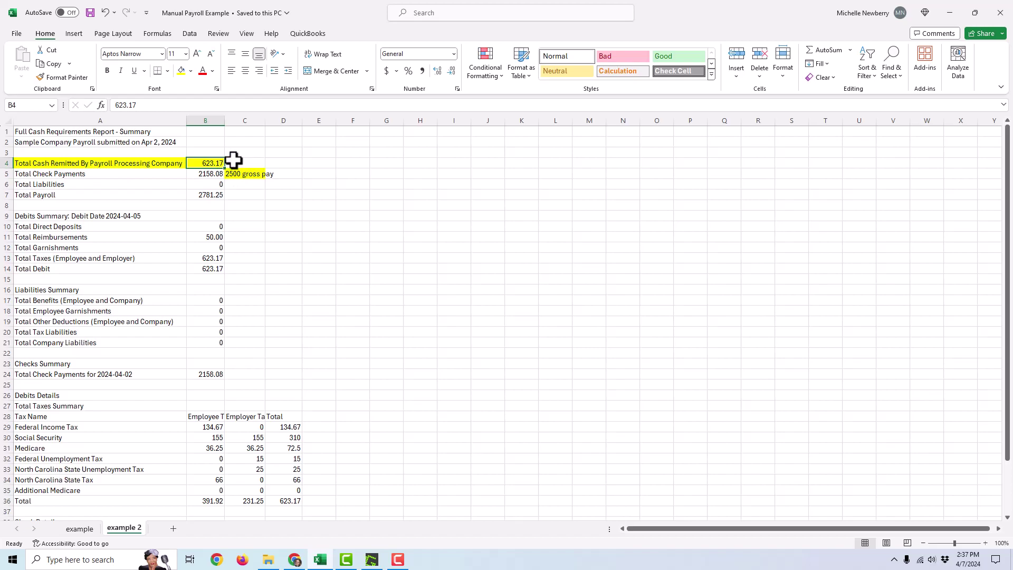
Compare the employee, employer and total columns of the Total Taxes Summary with the total cash remitted by the payroll company.
scroll(277, 330, "down", 4)
left_click_drag(198, 289, 209, 370)
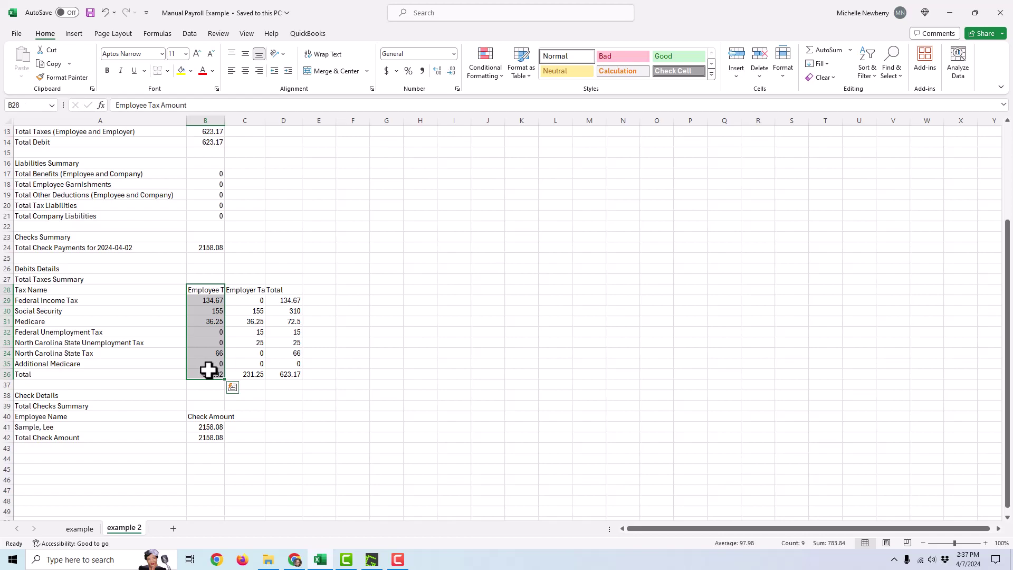
left_click_drag(255, 290, 244, 374)
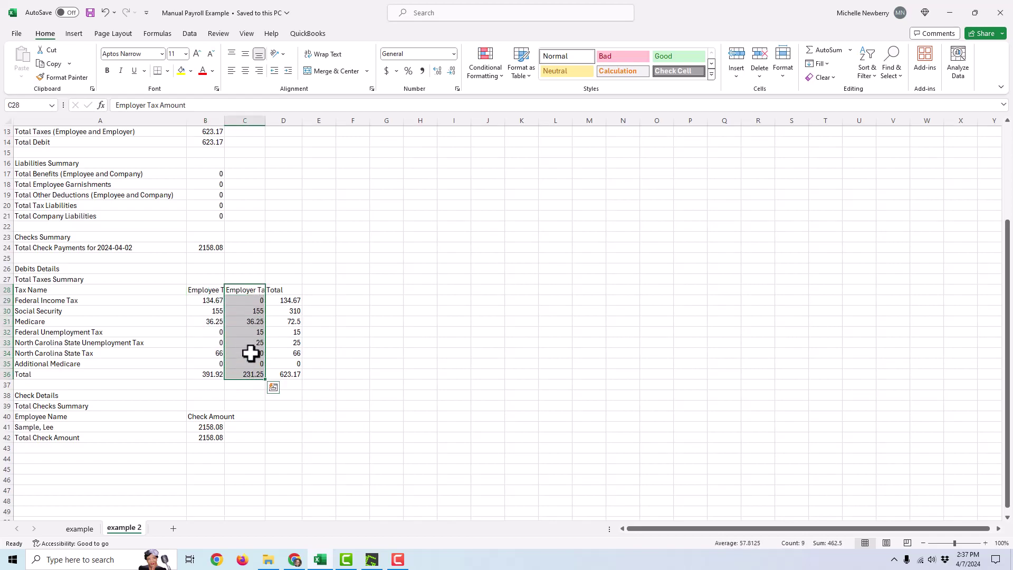
left_click_drag(280, 290, 287, 373)
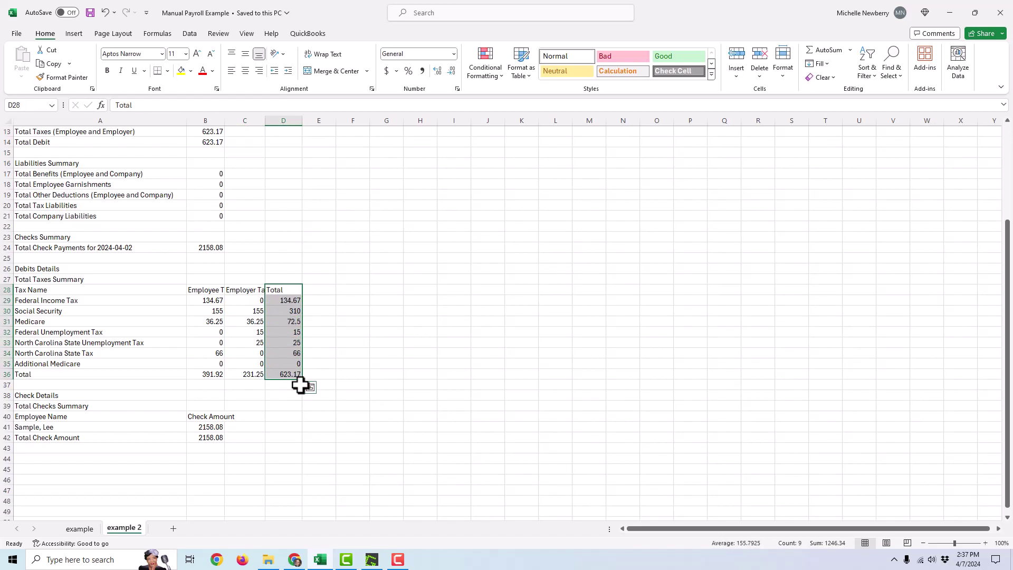
left_click(286, 372)
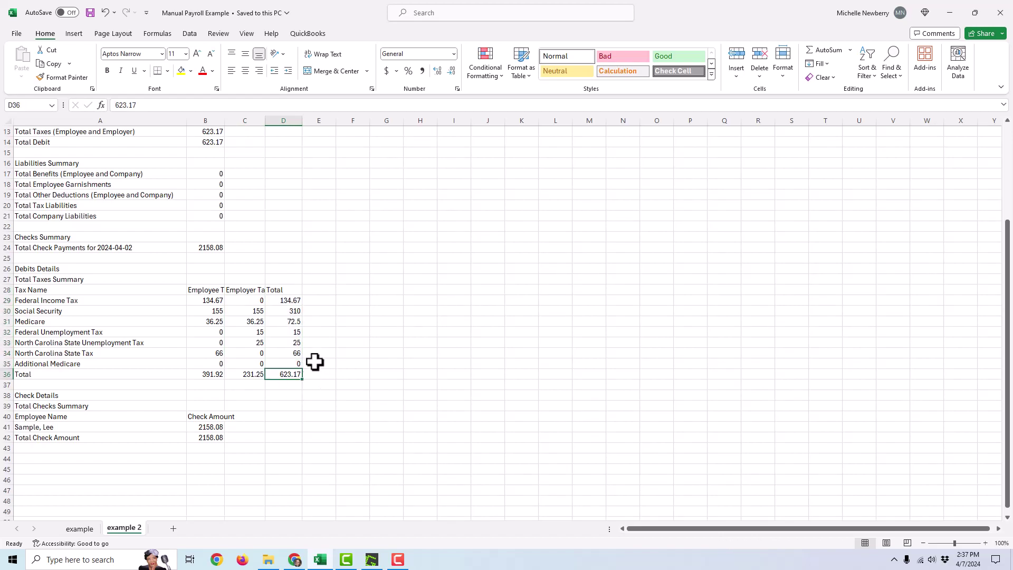
scroll(309, 332, "up", 4)
left_click(214, 163)
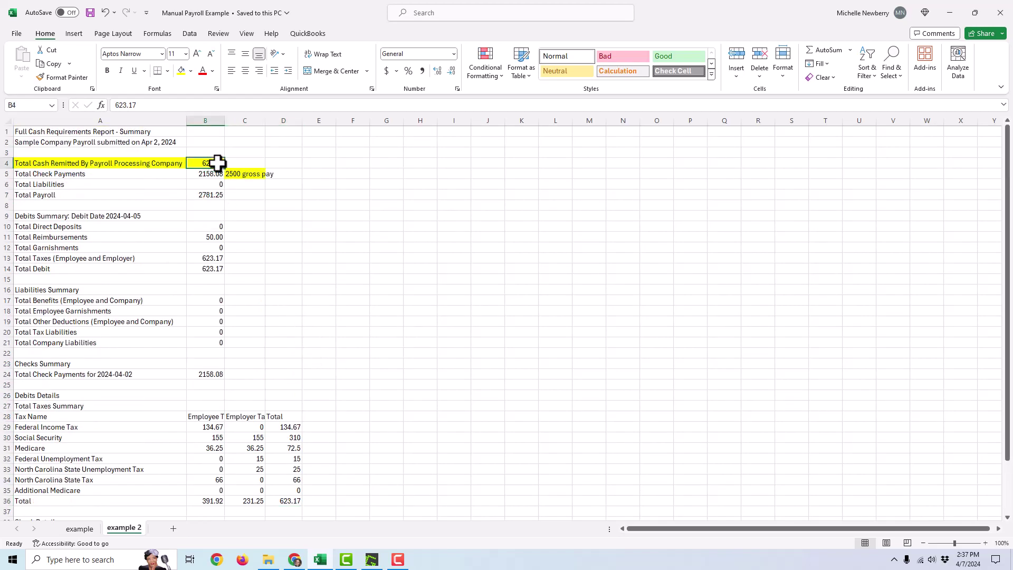
Review the employer's federal and state unemployment taxes, the employee's state tax and the Total Reimbursements row.
scroll(336, 293, "down", 1)
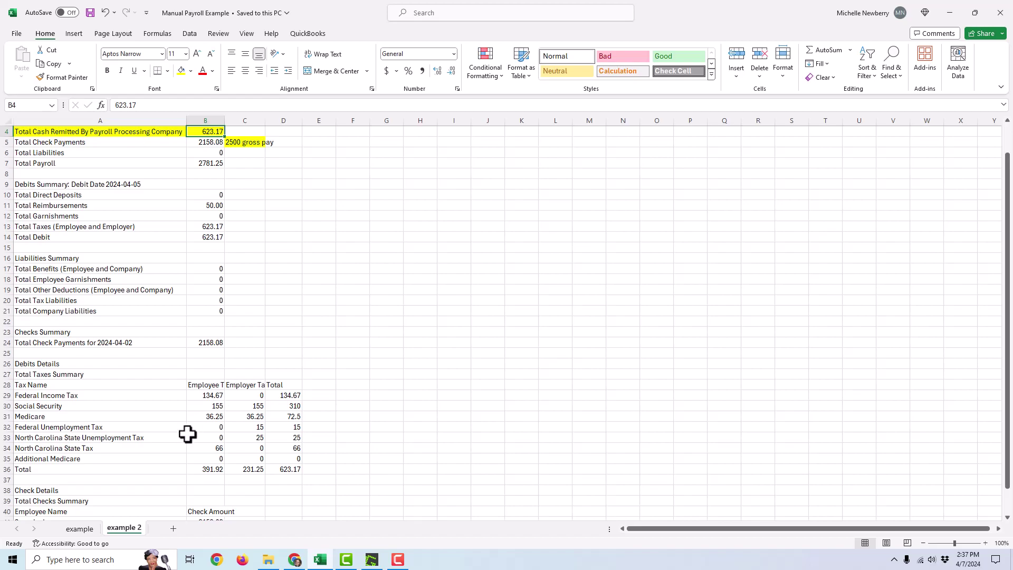
left_click(253, 426)
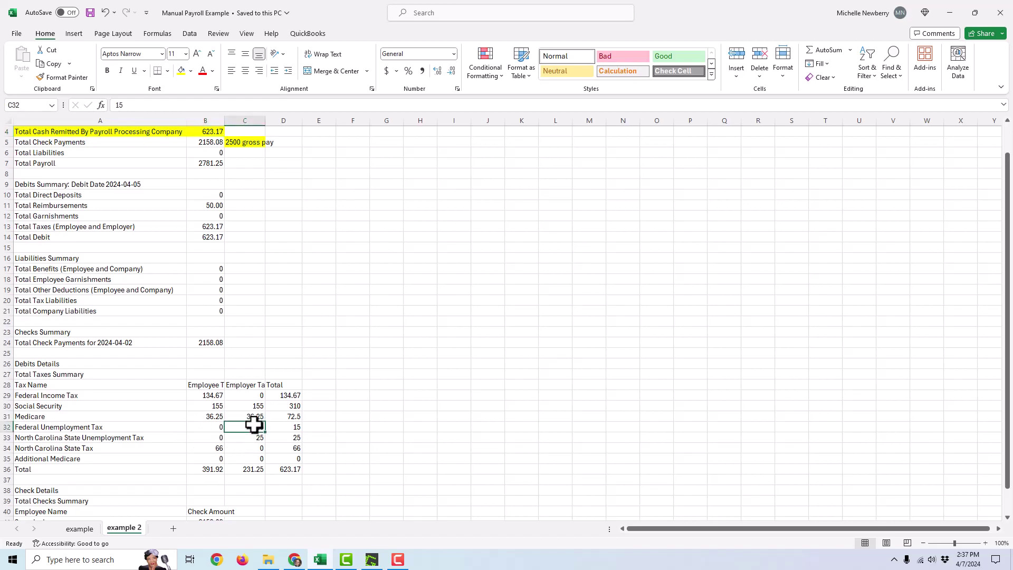
left_click(252, 437)
left_click(205, 449)
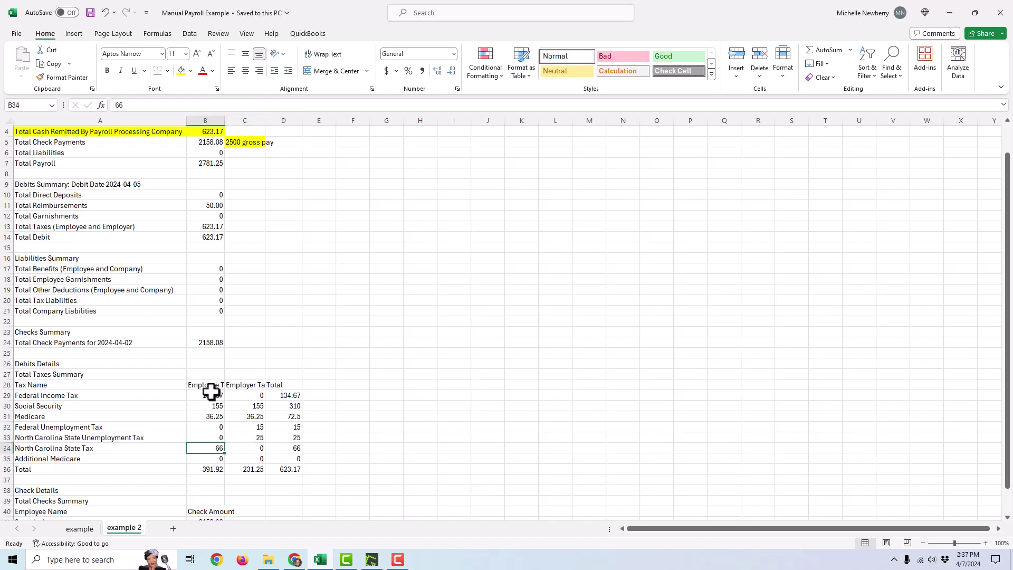
scroll(202, 402, "up", 1)
left_click_drag(174, 237, 221, 237)
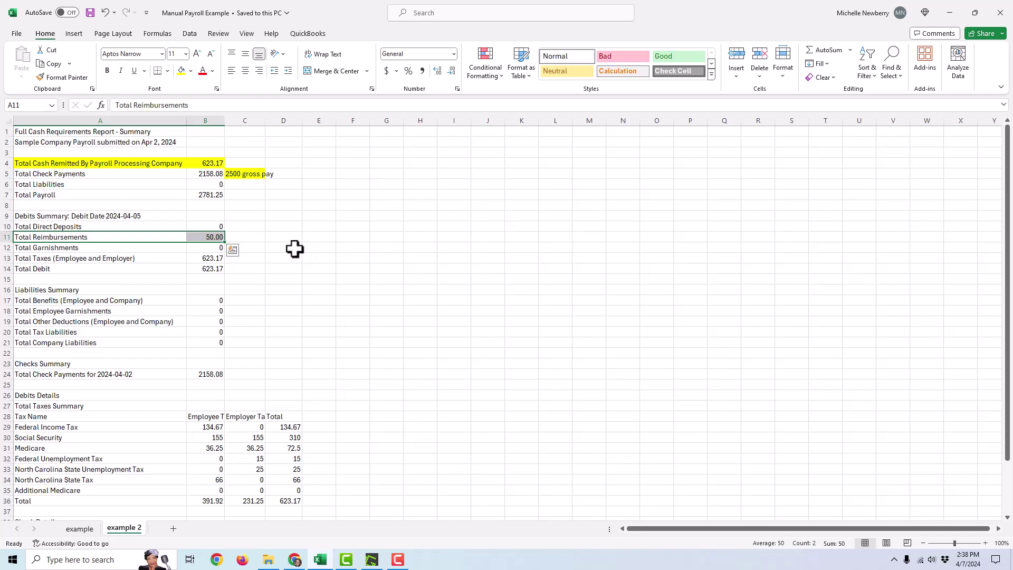
Switch to the QuickBooks Checking register and open check 71 dated 04/03/2024 for editing.
left_click(247, 309)
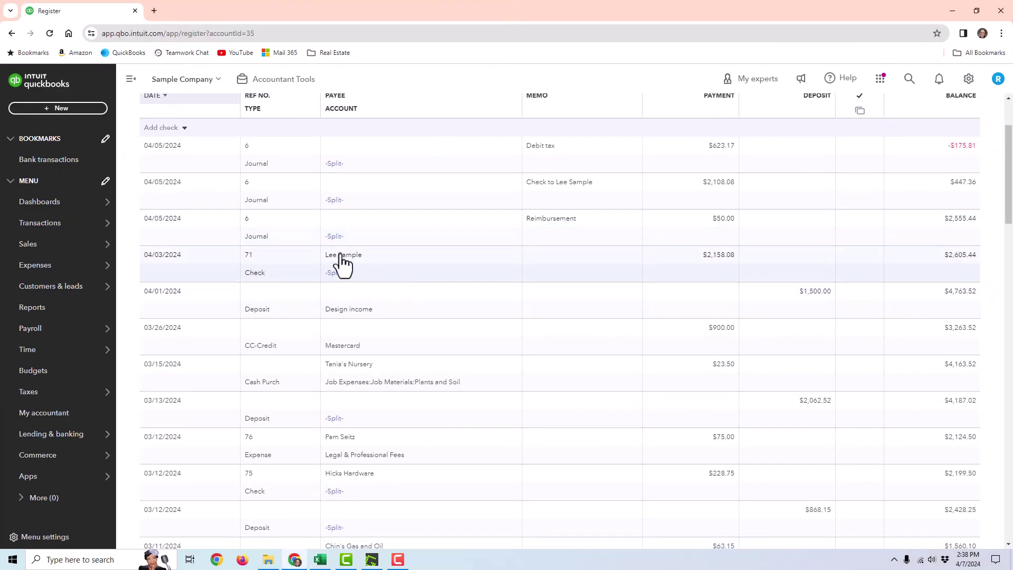
left_click(375, 275)
left_click(855, 304)
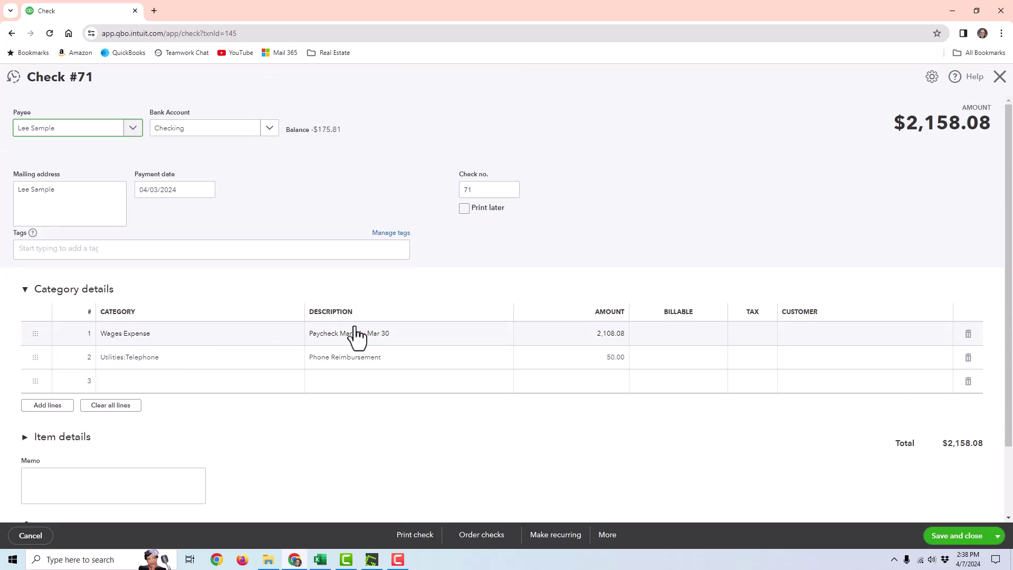
Review the wages and phone reimbursement line amounts and the total of check 71, and leave it without saving.
left_click(583, 337)
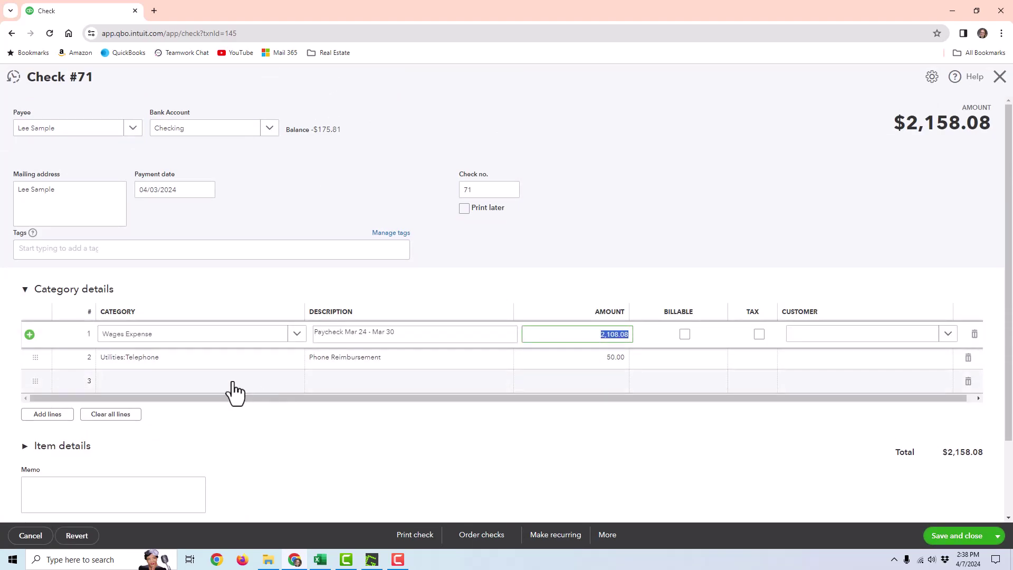
left_click(583, 360)
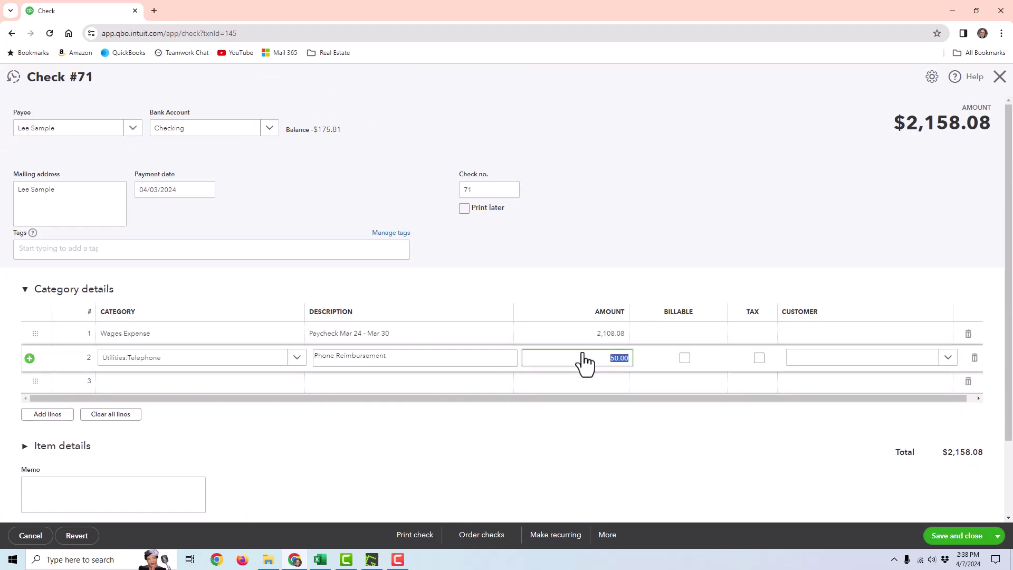
double_click(908, 123)
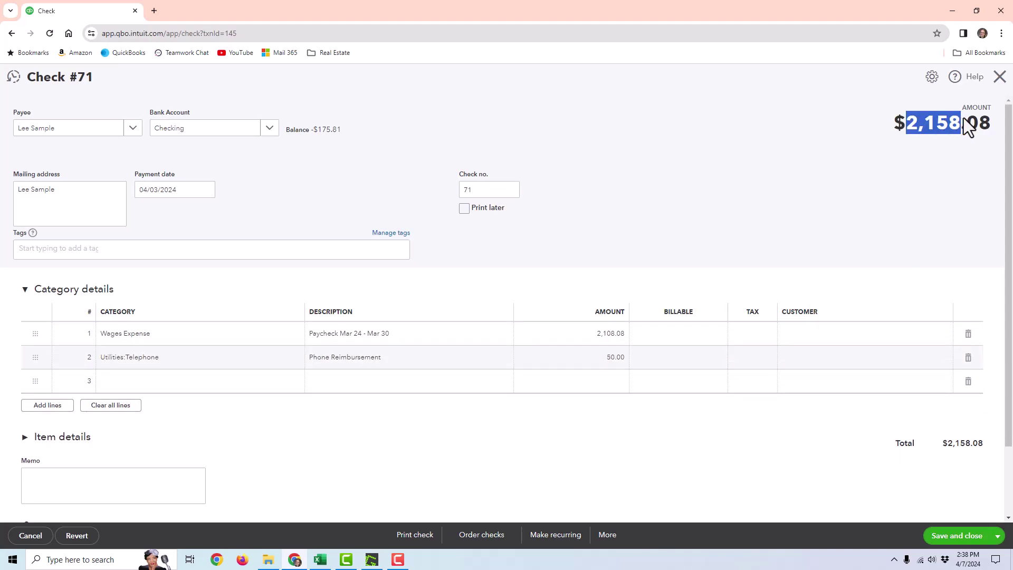
left_click_drag(984, 121, 991, 124)
left_click(998, 77)
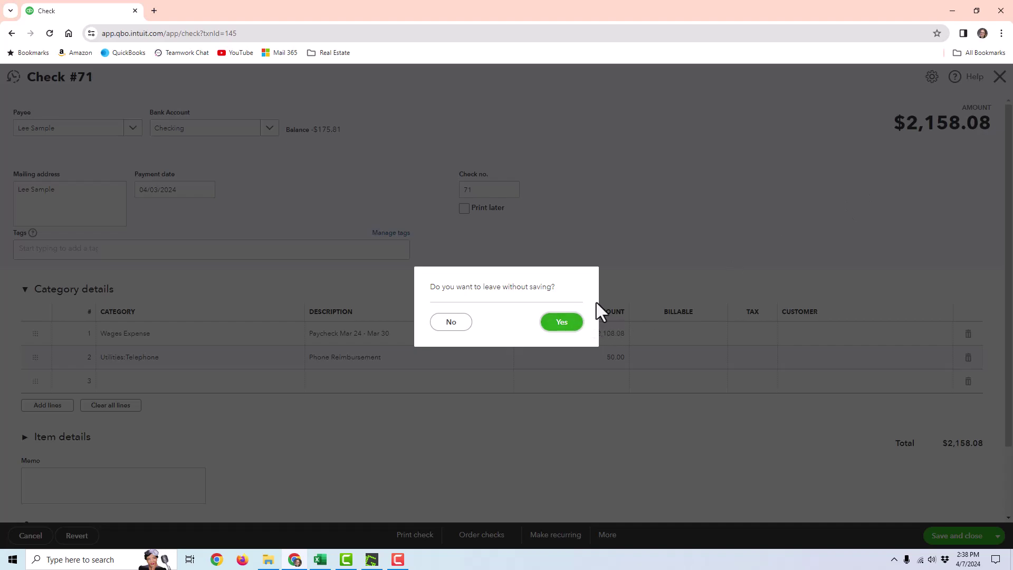
key("Tab")
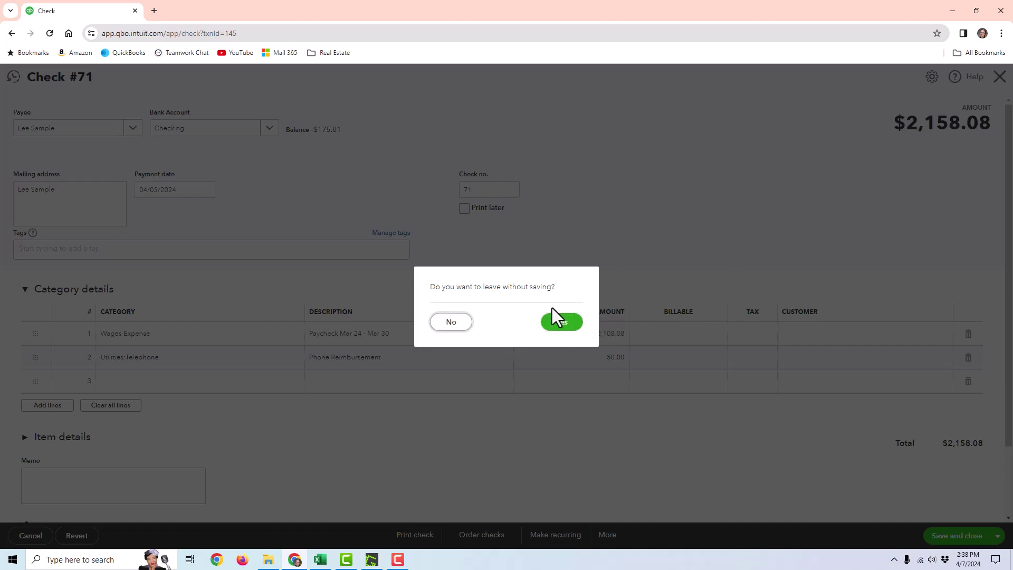
left_click(565, 326)
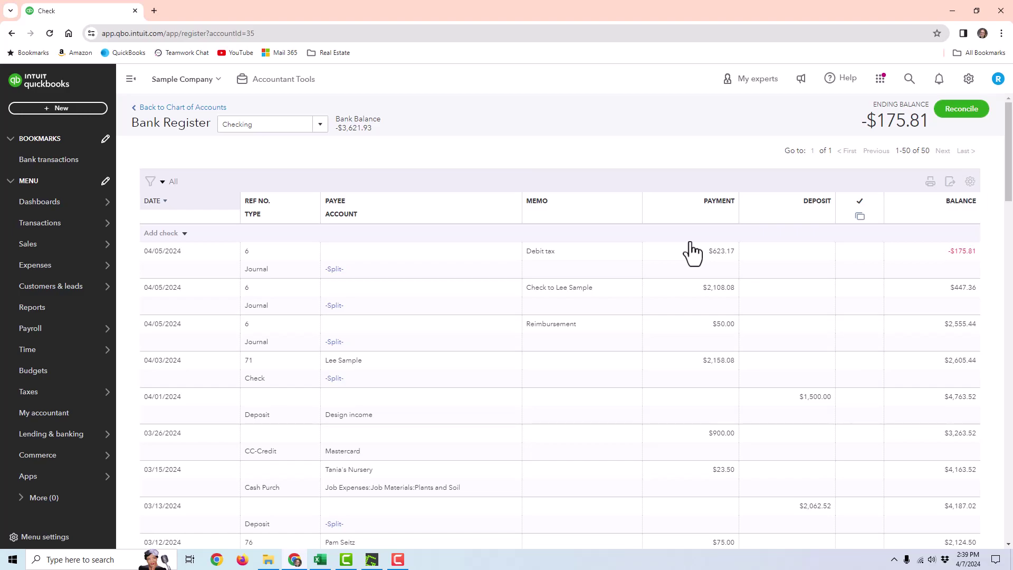
Inspect the 04/05/2024 journal payment for the employee's check in the Checking register and open Journal Entry 6.
left_click(696, 293)
left_click(906, 342)
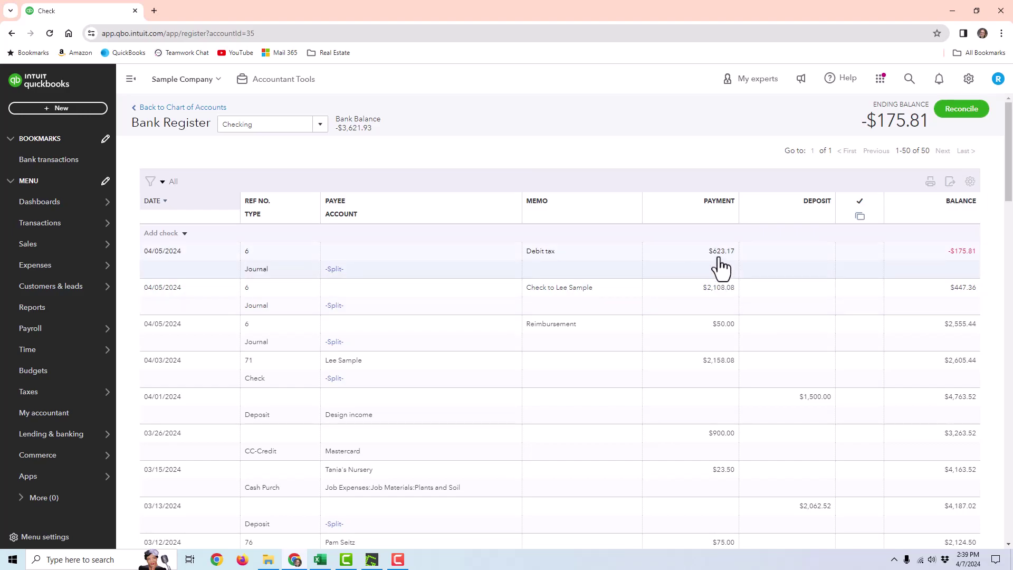
left_click(691, 305)
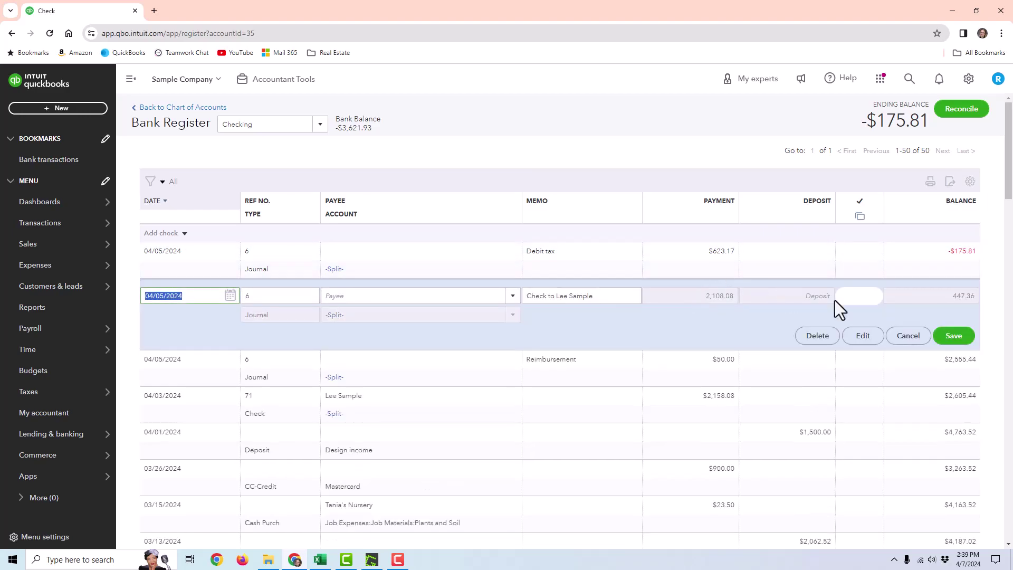
left_click(908, 336)
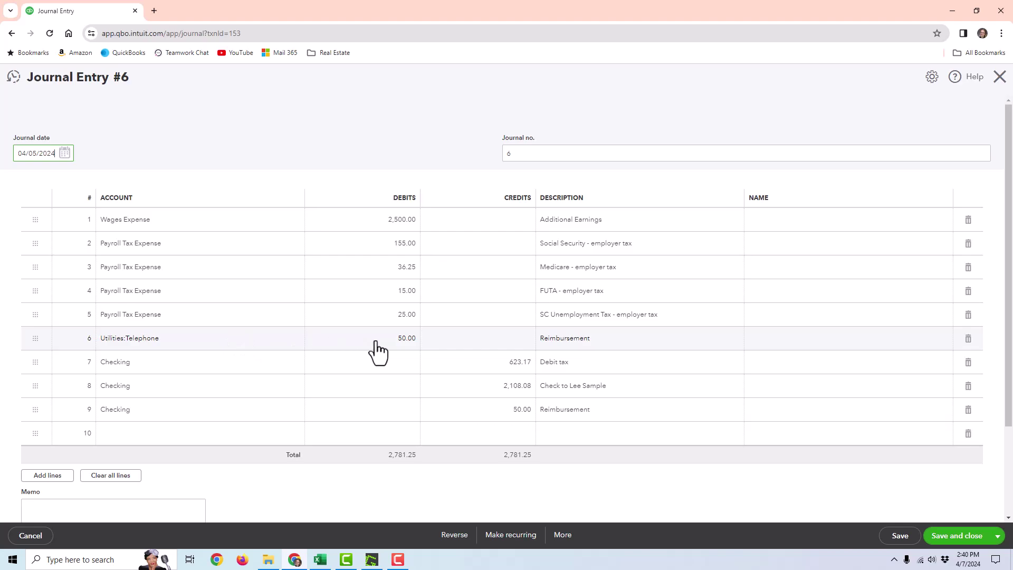
Review the telephone reimbursement line and the three Checking credit lines of Journal Entry 6, and close it without saving.
left_click(185, 351)
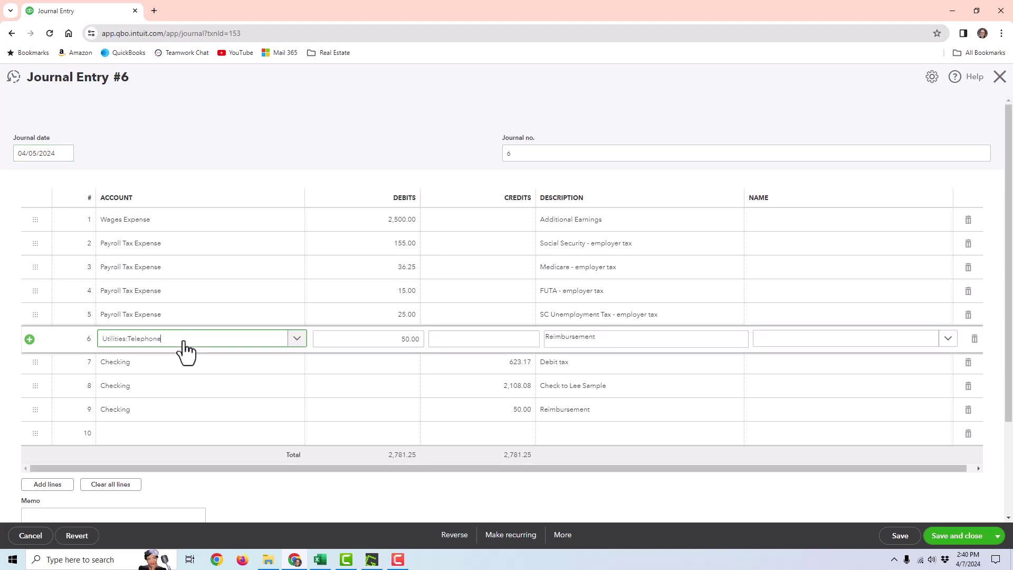
left_click(567, 370)
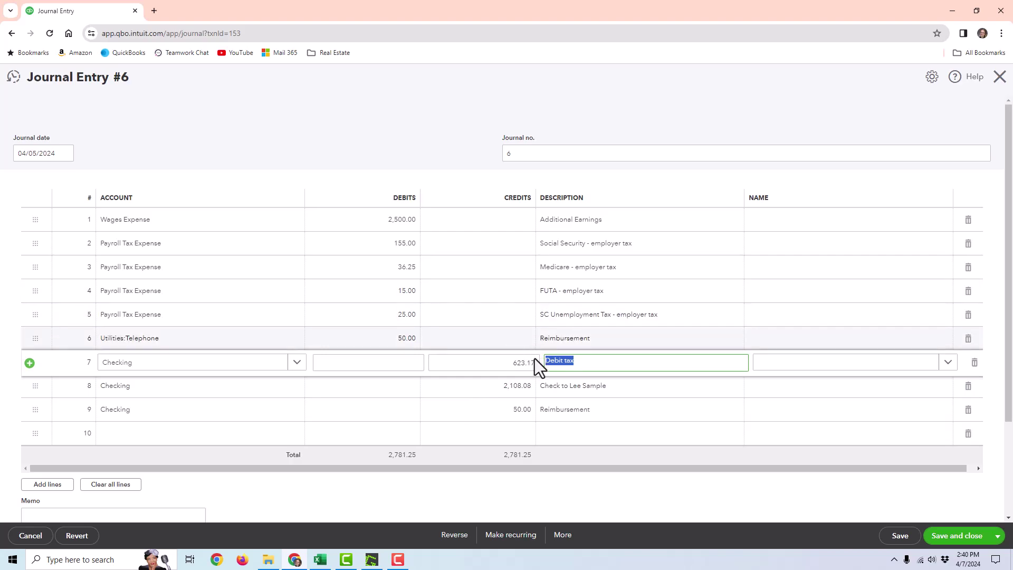
left_click(573, 385)
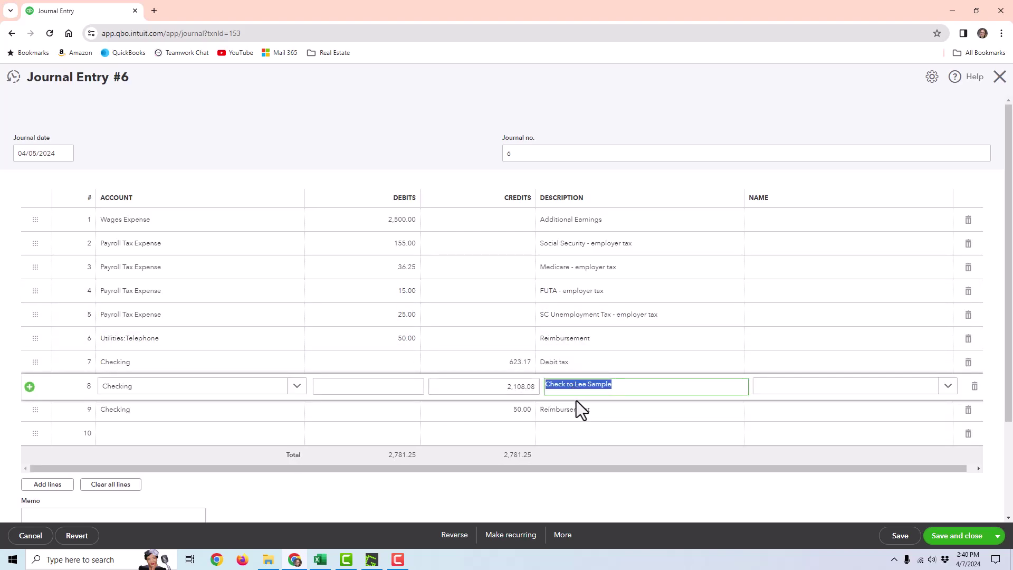
left_click(574, 413)
left_click(575, 416)
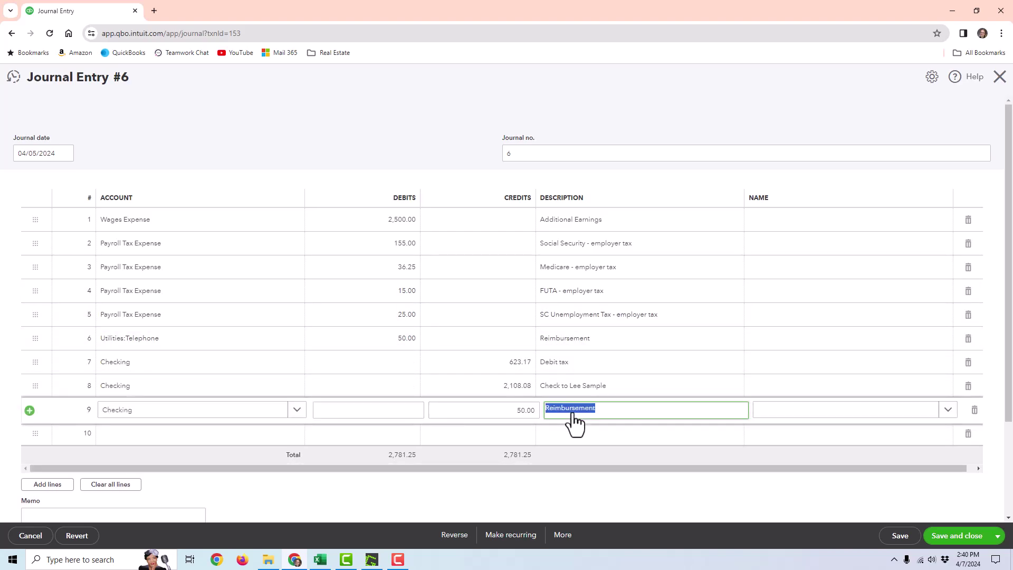
left_click(547, 362)
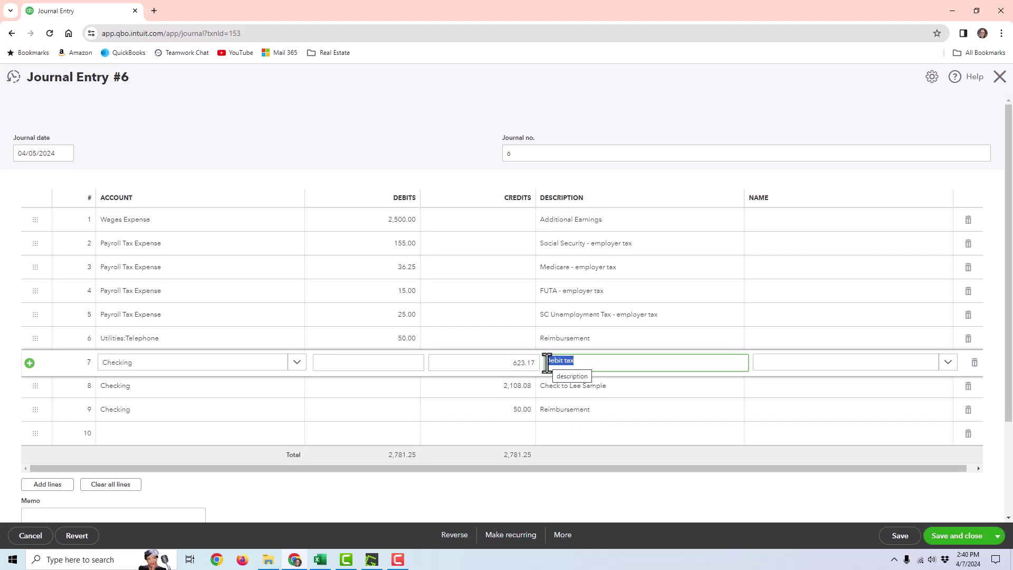
left_click(998, 78)
key("Return")
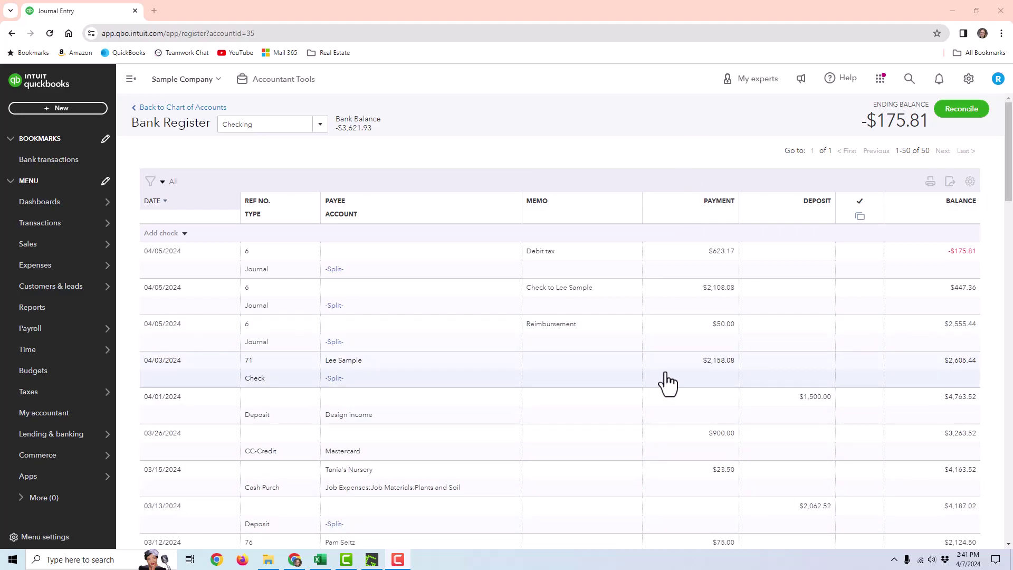
Inspect the payment amount of check 71 in the Checking register and cancel editing it.
left_click(321, 126)
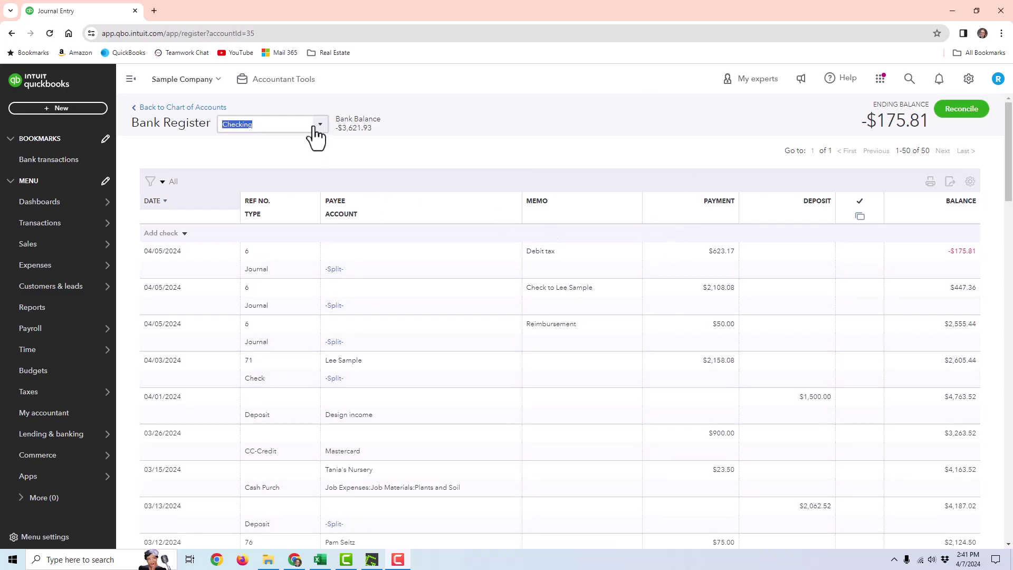
left_click(640, 128)
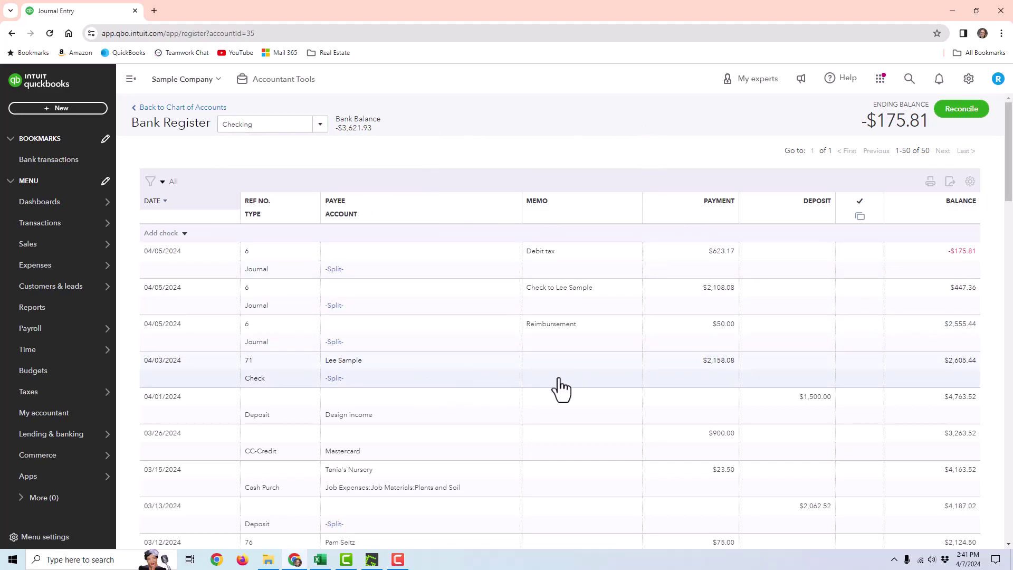
left_click(705, 365)
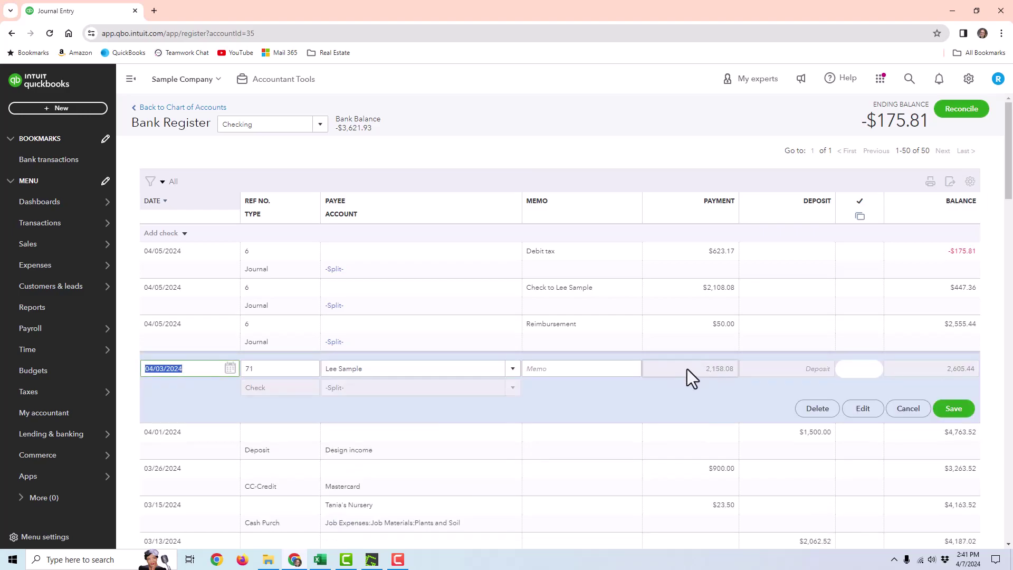
left_click(909, 409)
Open Journal Entry 6 from the Checking register, review its check and reimbursement credit lines, and close it without saving.
left_click(712, 305)
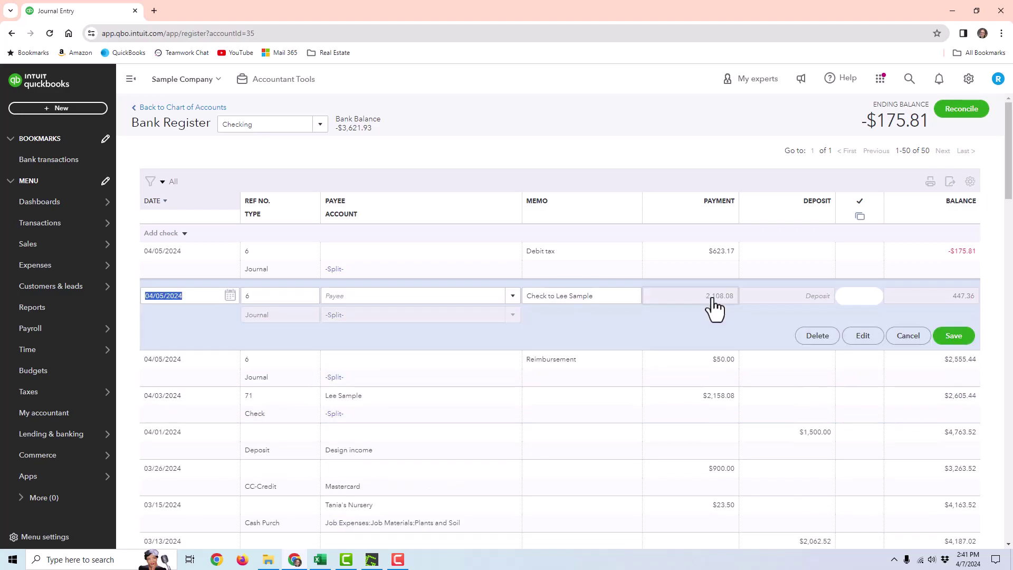
left_click(864, 337)
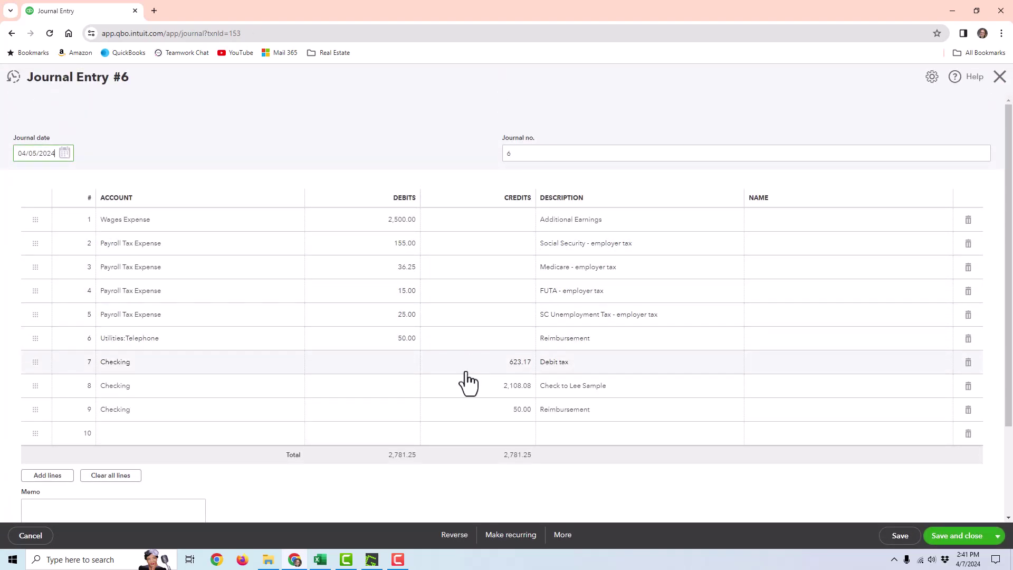
left_click(508, 395)
left_click(497, 412)
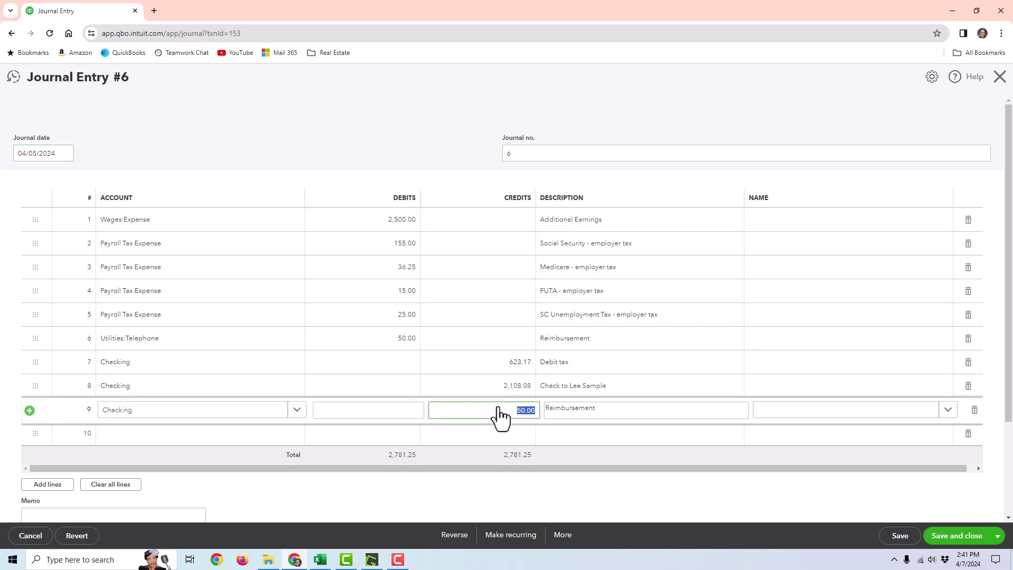
left_click(999, 77)
left_click(558, 320)
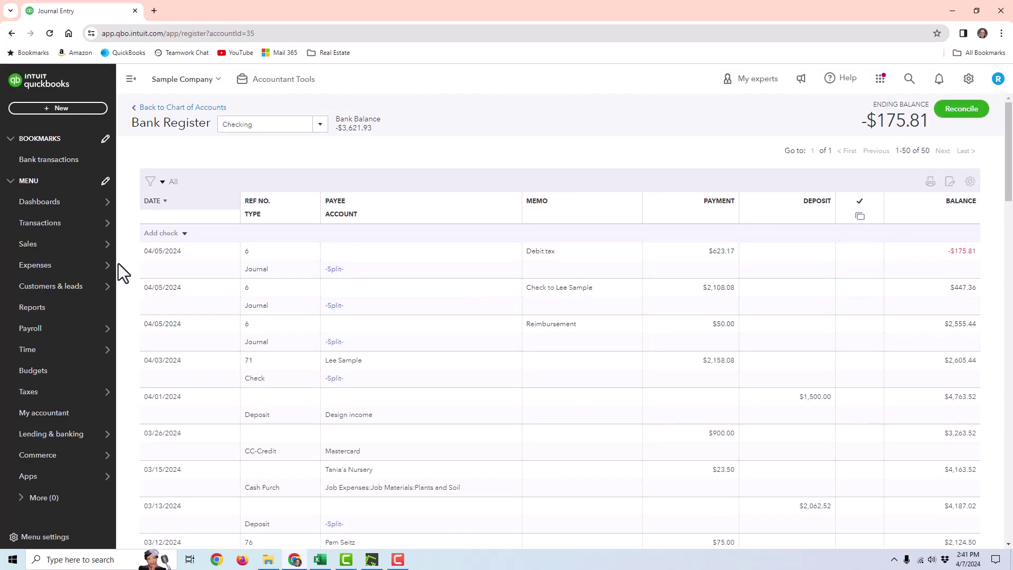
Run the Profit and Loss report for This Month on a cash basis and view its expenses.
left_click(51, 311)
left_click(184, 308)
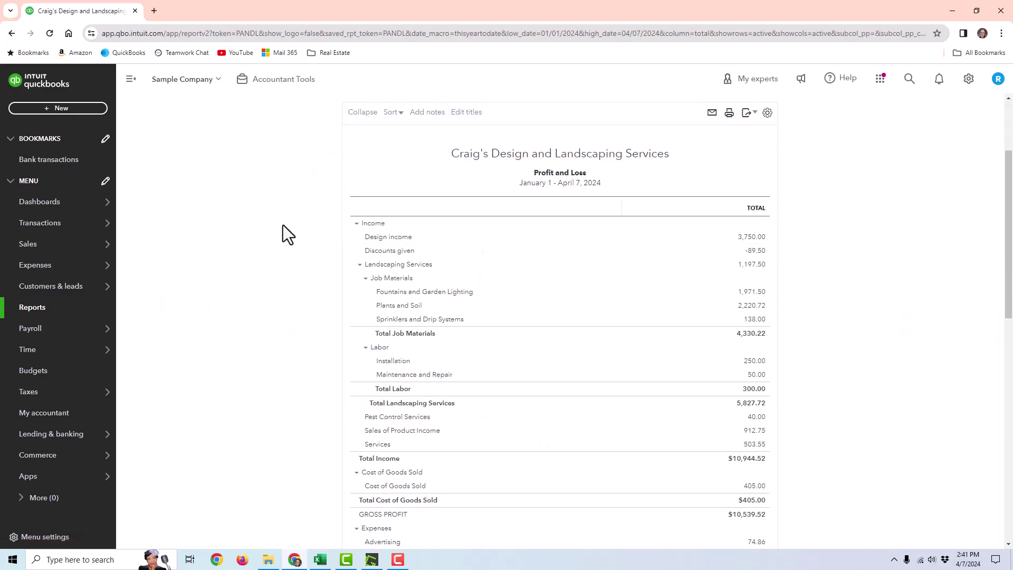
left_click(168, 164)
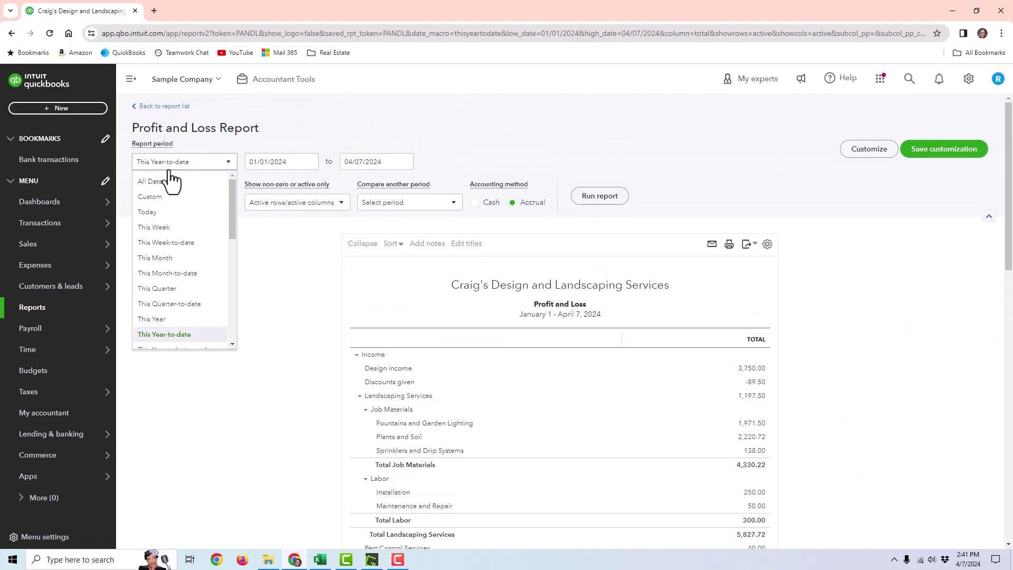
left_click(159, 258)
left_click(600, 195)
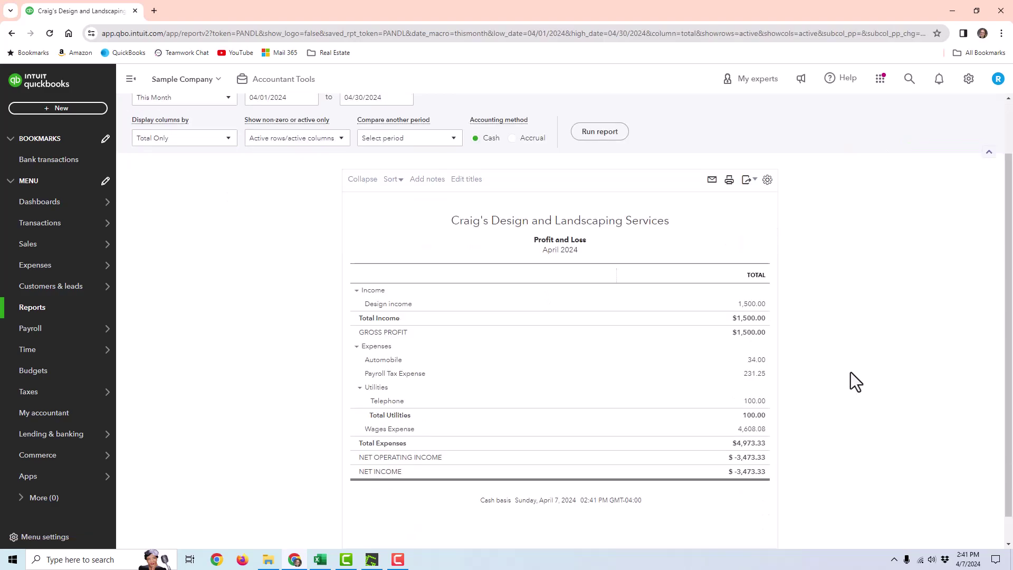
scroll(851, 372, "down", 2)
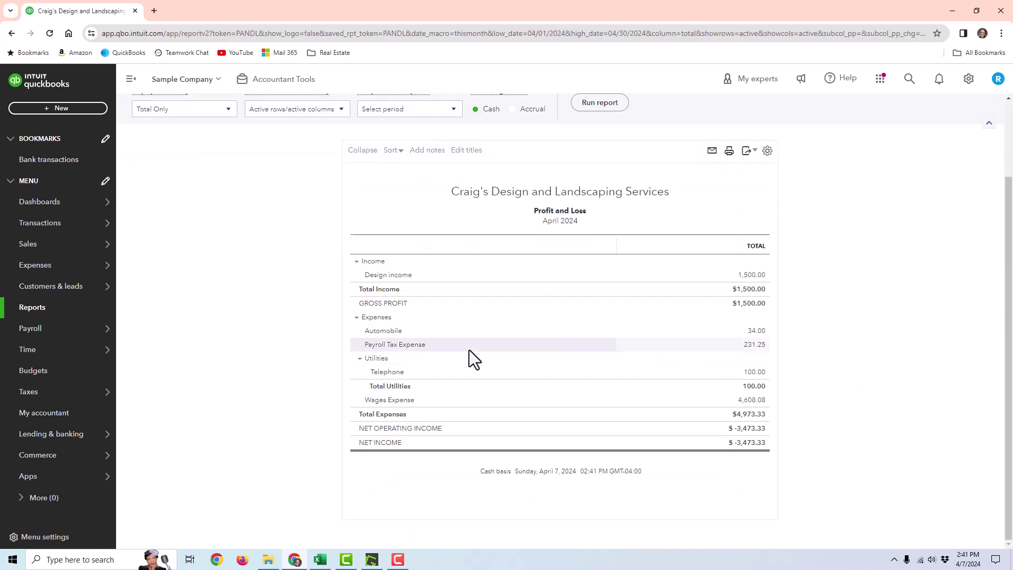
Compare the report's Payroll Tax Expense with the employer tax column on the example 2 sheet in Excel, and return to QuickBooks.
left_click(754, 345)
key("alt+Tab")
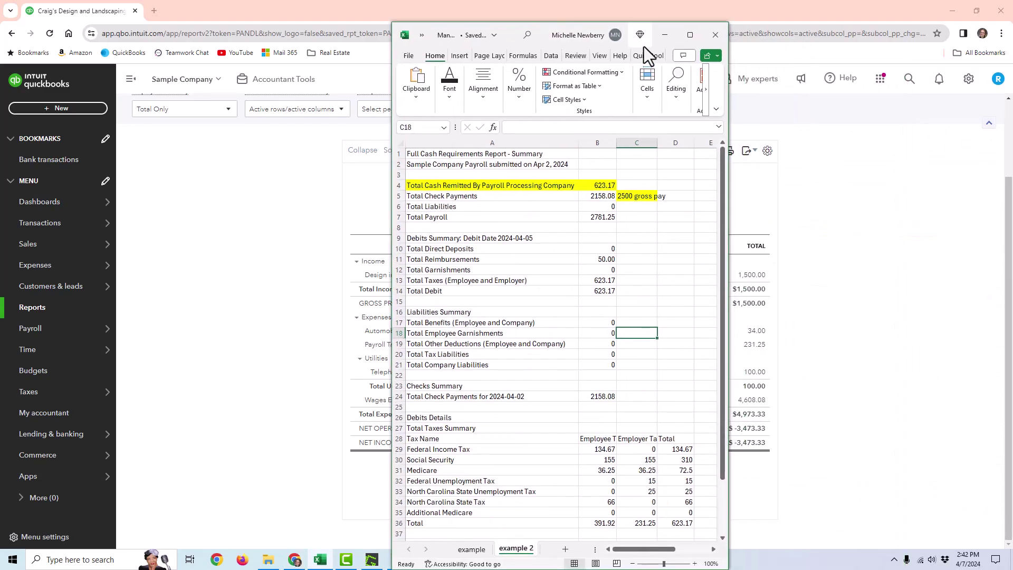
left_click(689, 35)
scroll(359, 342, "down", 3)
left_click_drag(240, 335, 240, 403)
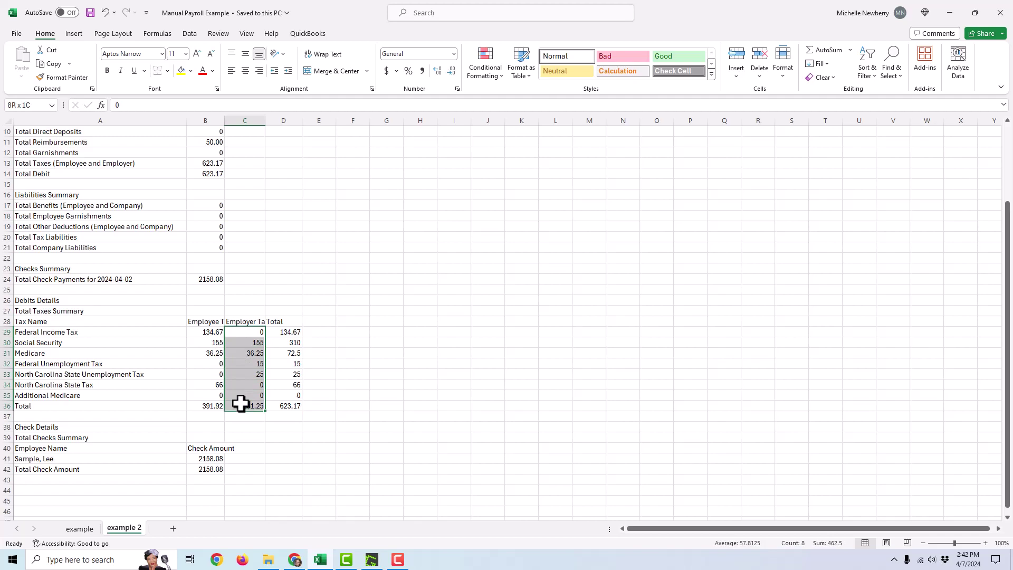
key("alt+Tab")
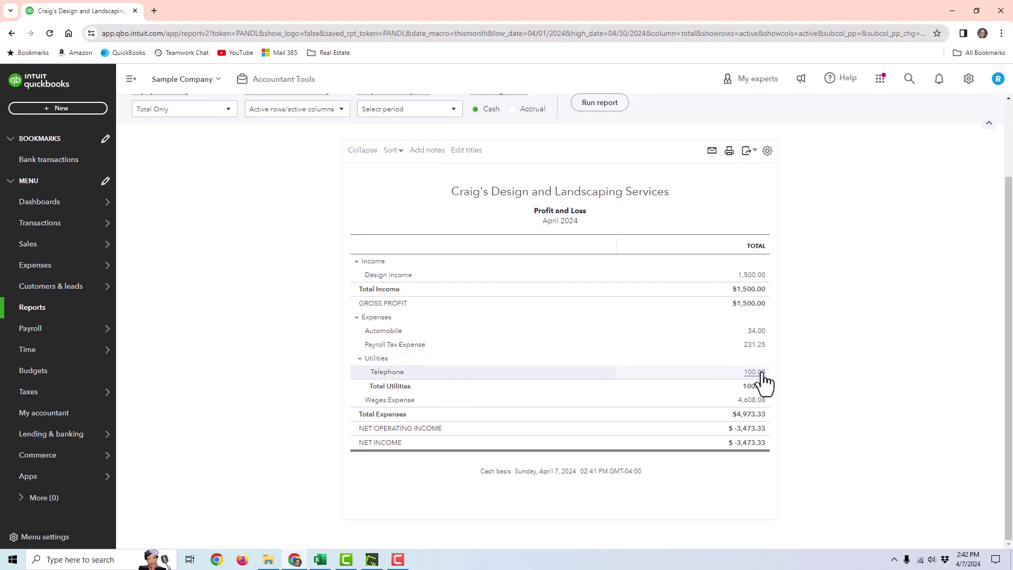
Examine the April transactions behind the Telephone and Wages Expense totals and the Checking balance.
left_click(756, 372)
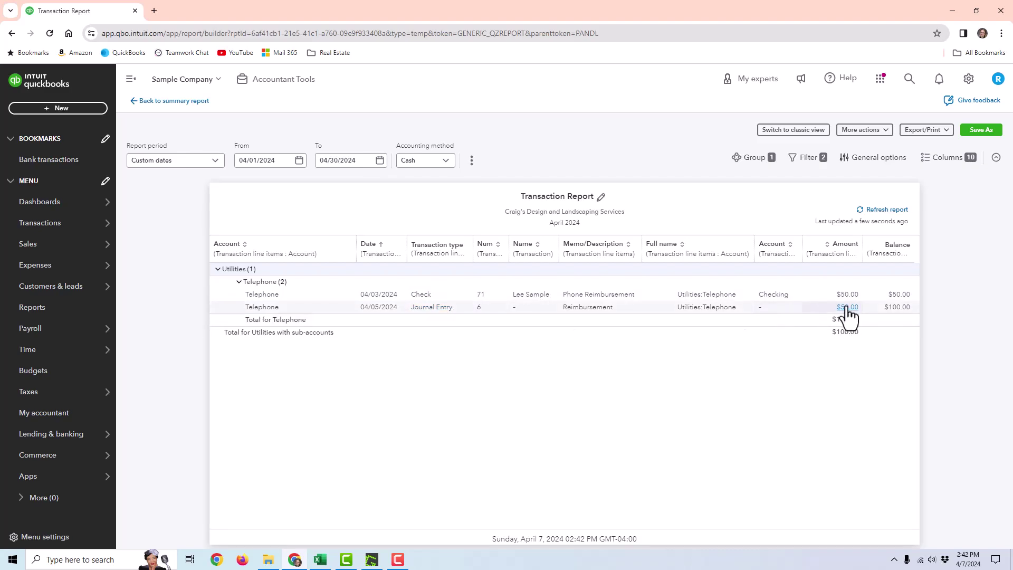
left_click(175, 101)
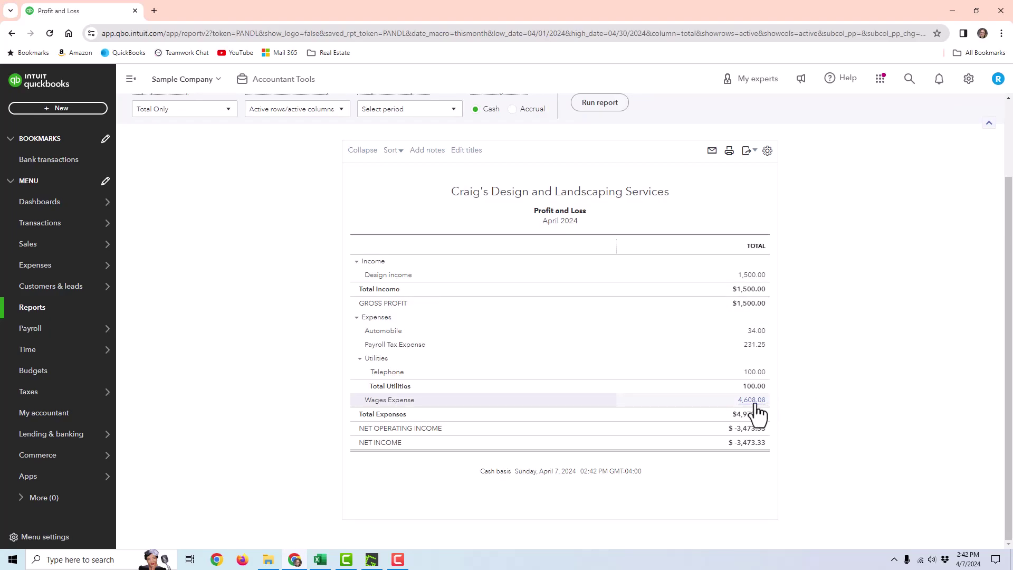
left_click(754, 404)
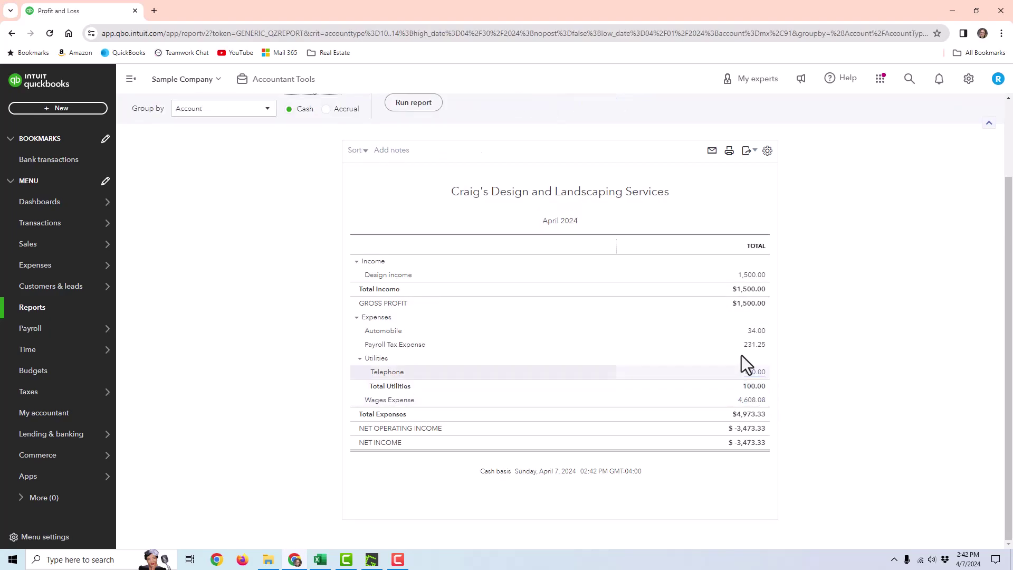
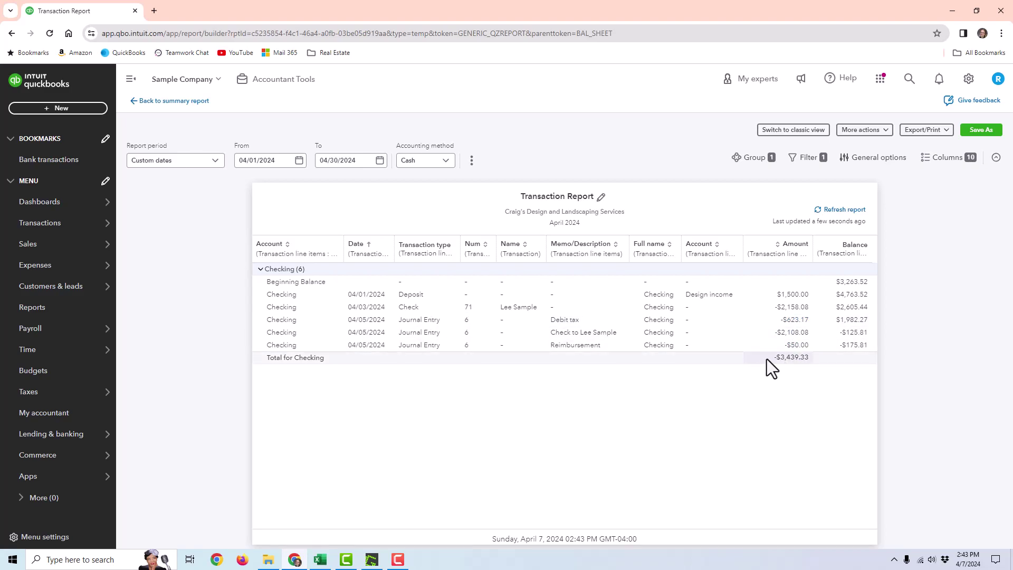
left_click(792, 335)
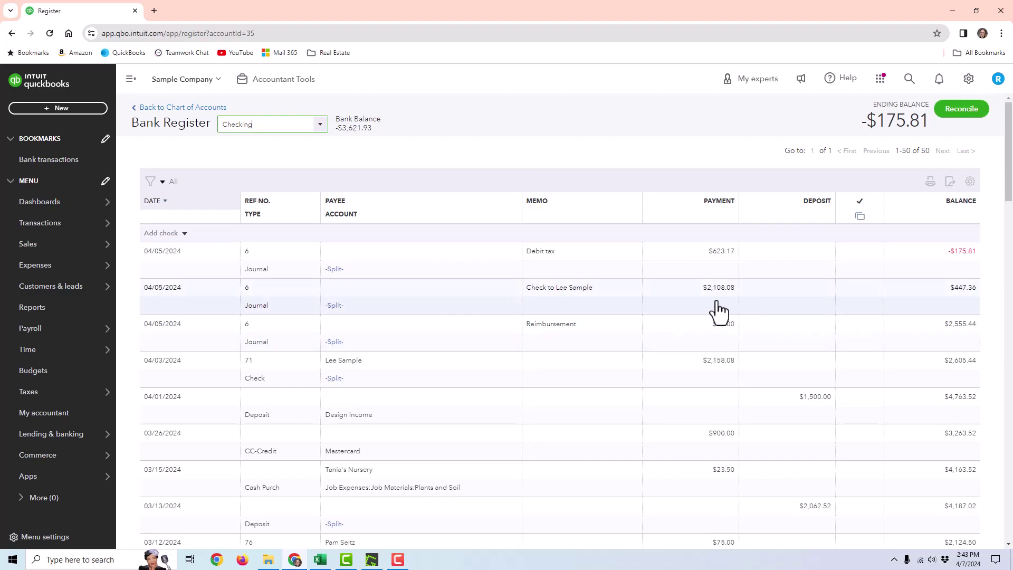
Create a journal entry dated 04/05/2024 and debit Checking 2,158.08 on its first line.
left_click(45, 108)
left_click(300, 207)
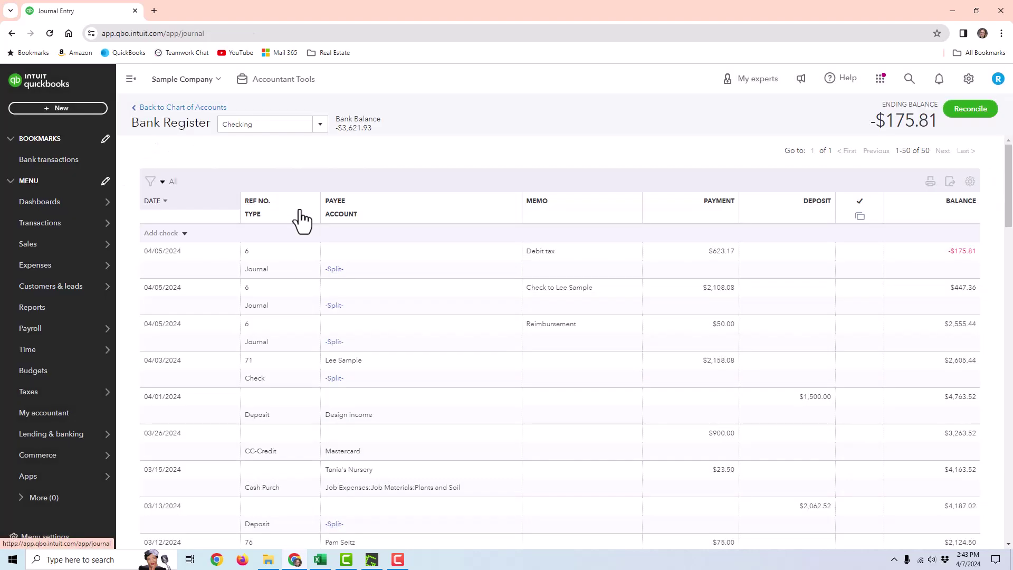
left_click(66, 154)
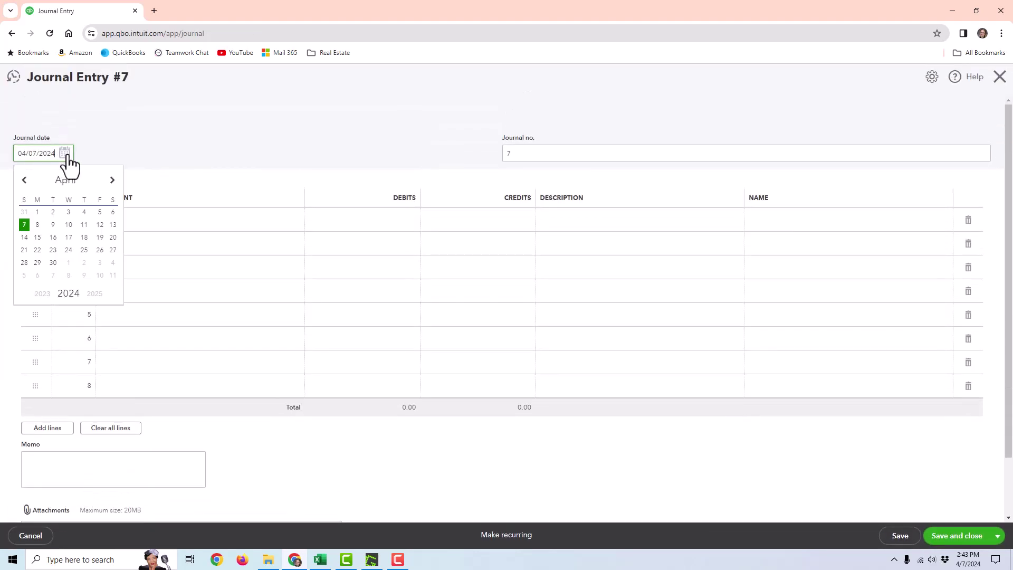
left_click(100, 212)
left_click(165, 225)
type("check")
left_click(158, 265)
left_click(401, 220)
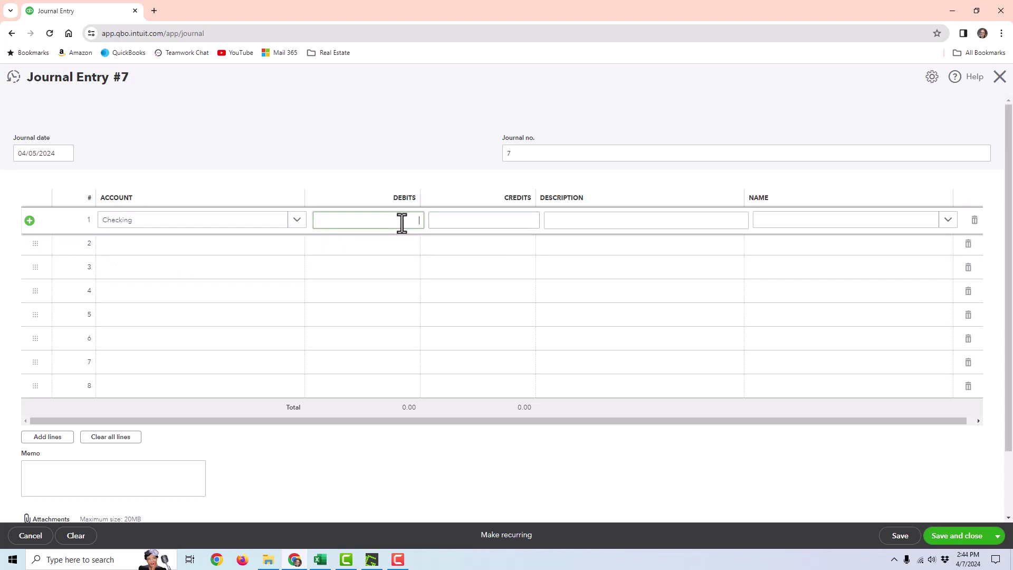
type("2158.08")
Credit Wages Expense 2,108.08 on the second line of the journal entry.
left_click(136, 256)
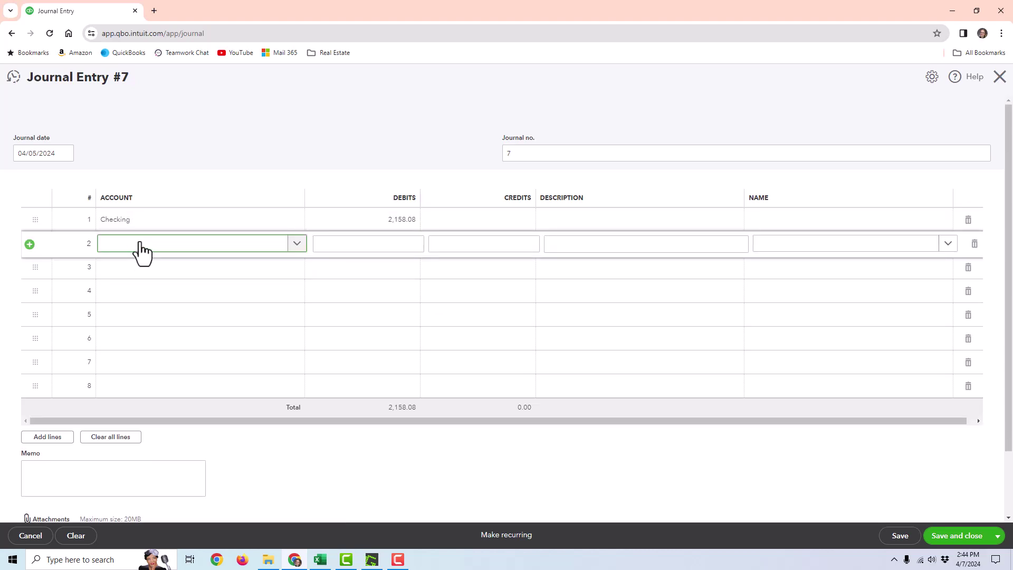
type("wa")
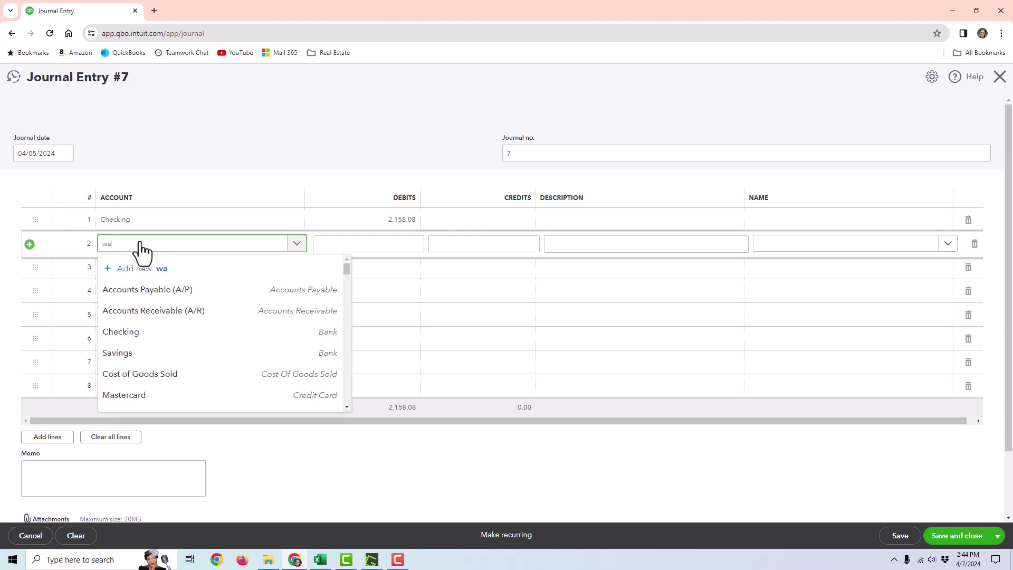
type("ges")
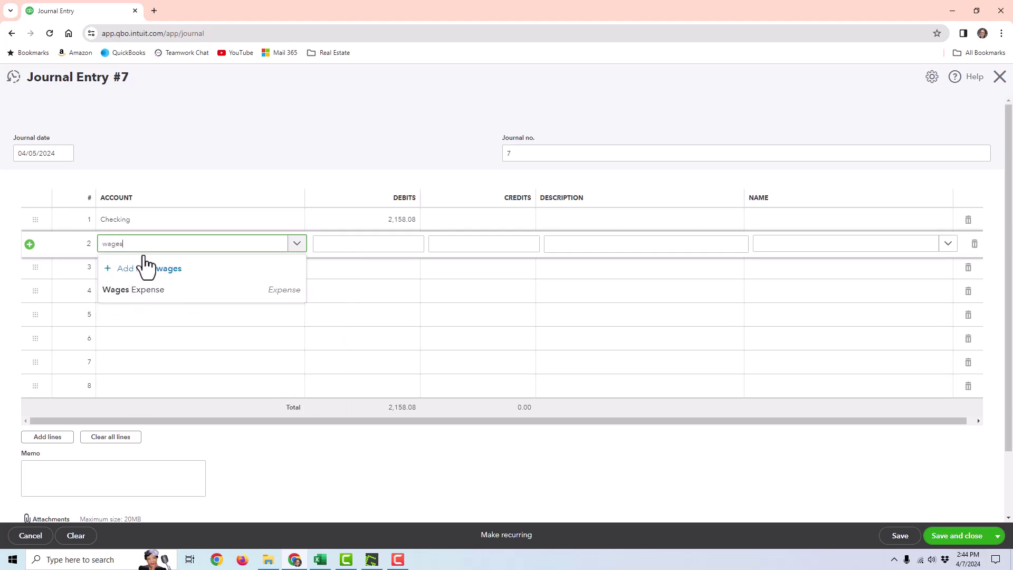
left_click(162, 299)
left_click(517, 244)
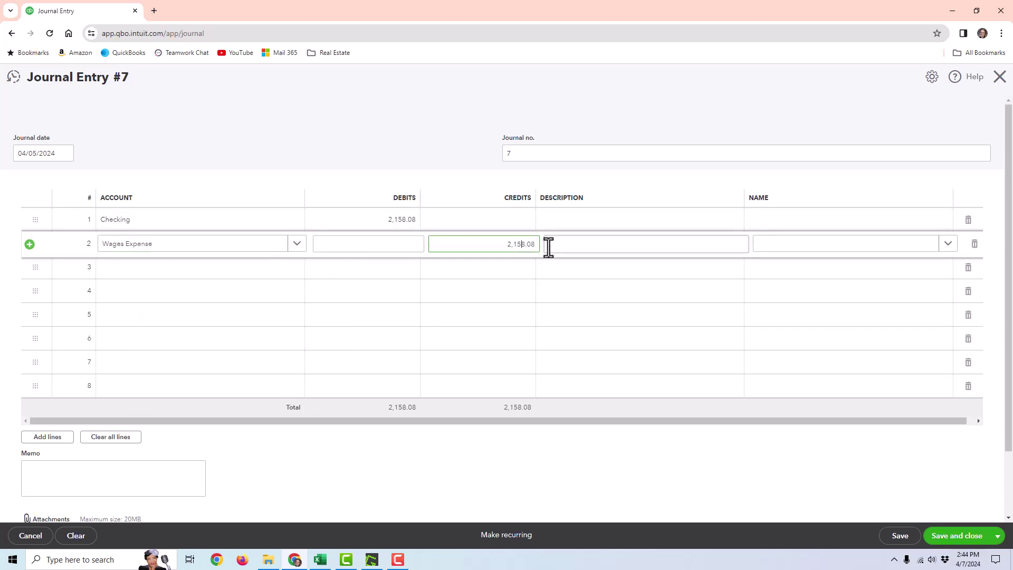
type("0")
Credit Utilities:Telephone 50.00 on the third line, and save and close the journal entry.
left_click(109, 268)
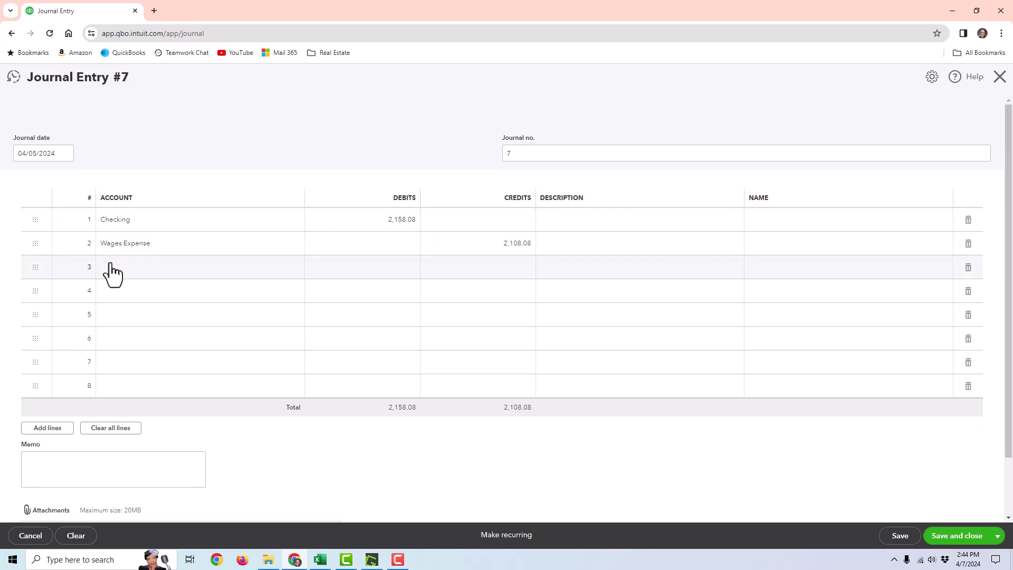
type("te")
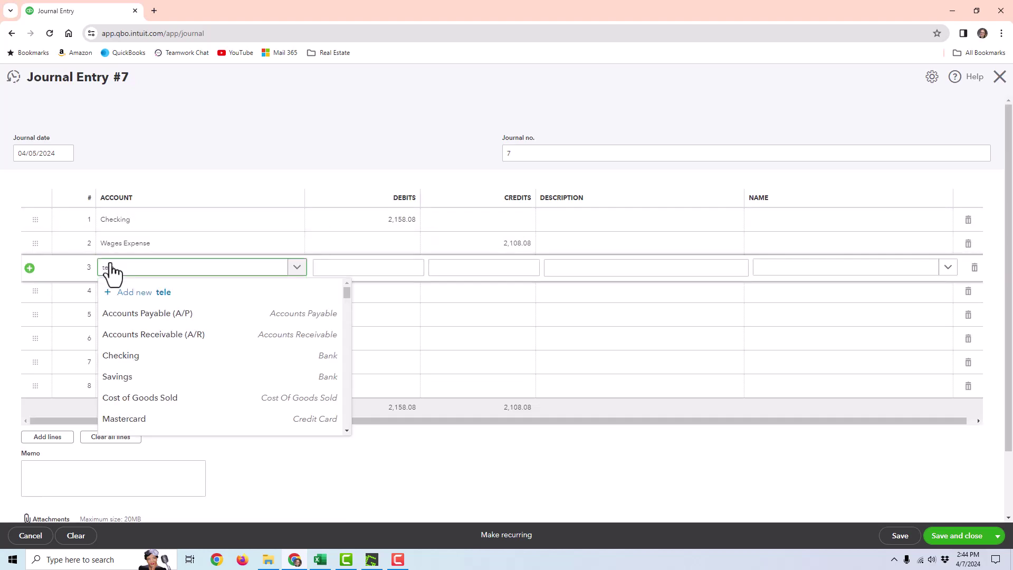
type("le")
left_click(142, 312)
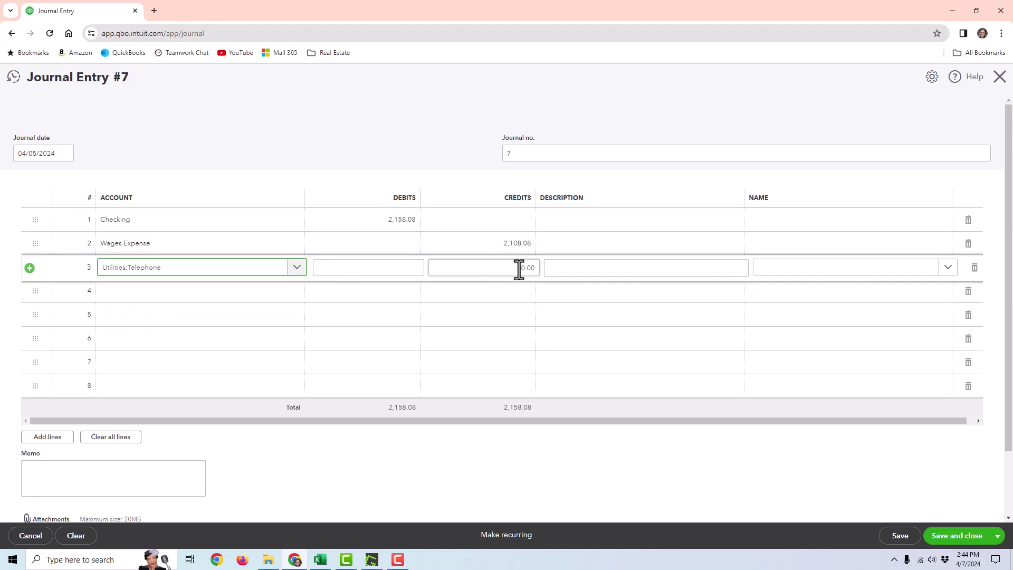
left_click(380, 180)
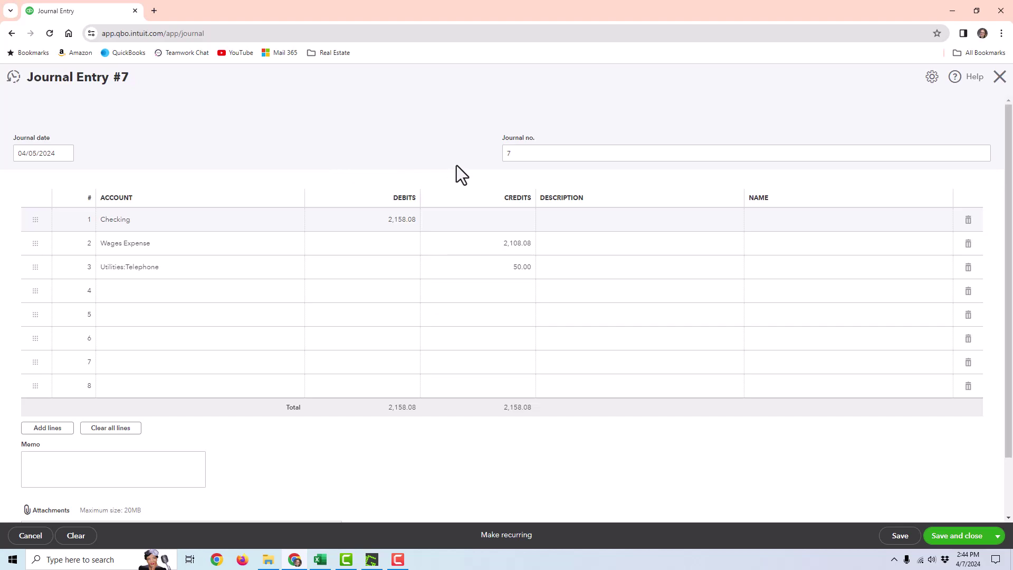
left_click(961, 542)
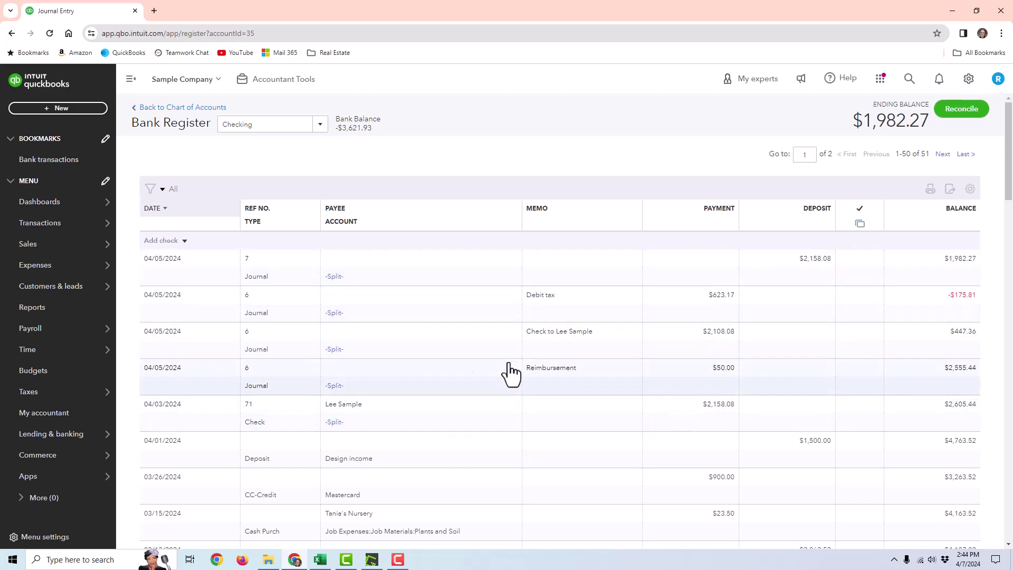
Rerun the cash-basis Profit and Loss report for This Month and recheck the payroll tax, telephone and wages expenses.
left_click(40, 311)
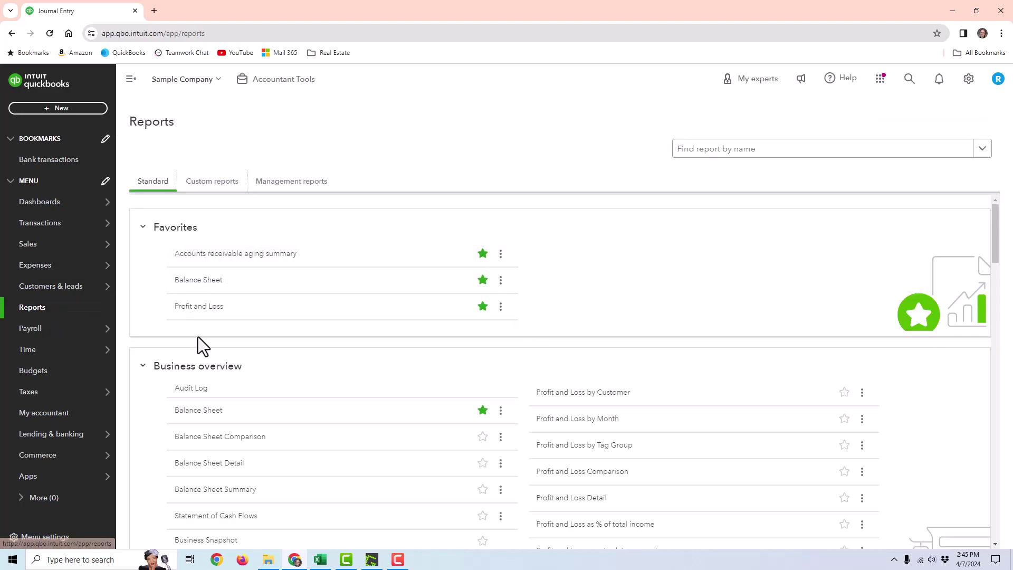
left_click(185, 309)
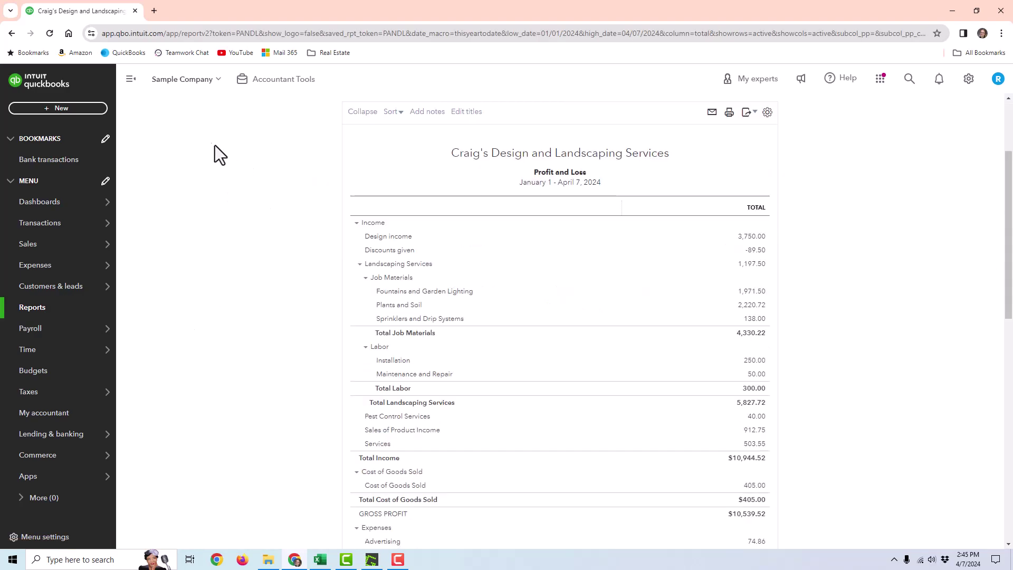
left_click(185, 174)
left_click(163, 258)
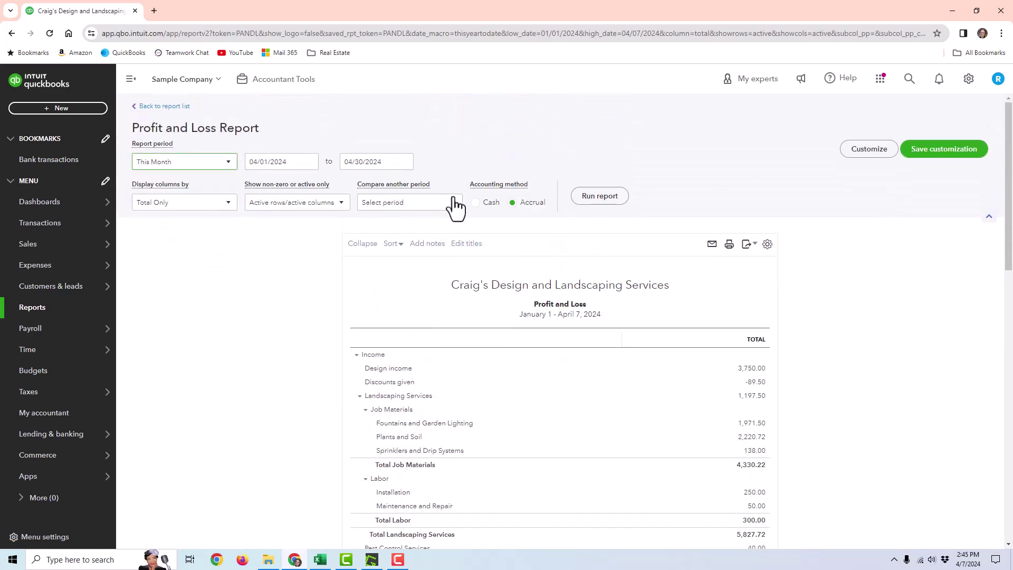
left_click(476, 202)
scroll(834, 374, "down", 2)
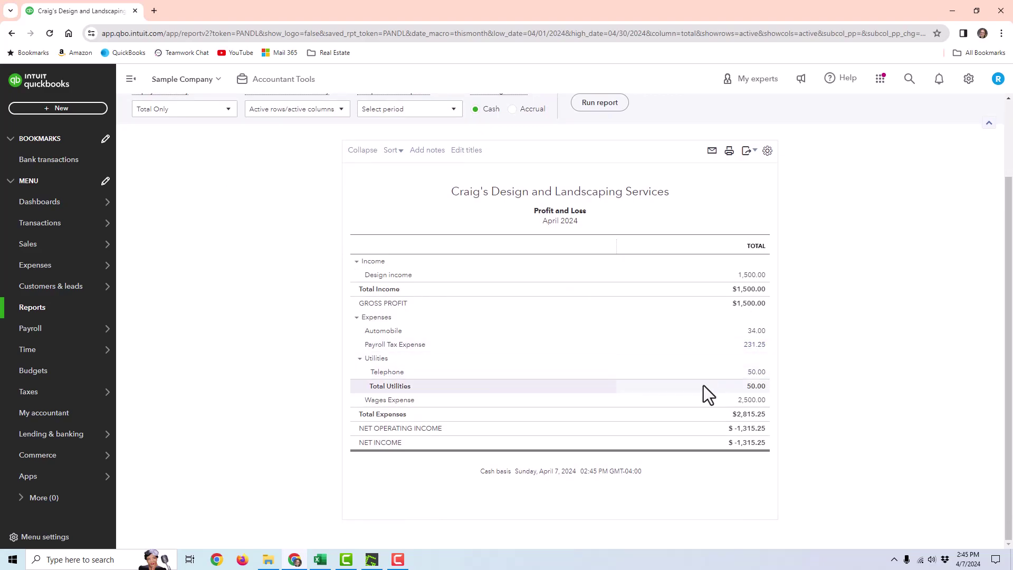
Review the transactions behind the Telephone and Wages Expense amounts in the April 2024 Profit and Loss report, returning to the summary report.
left_click(758, 374)
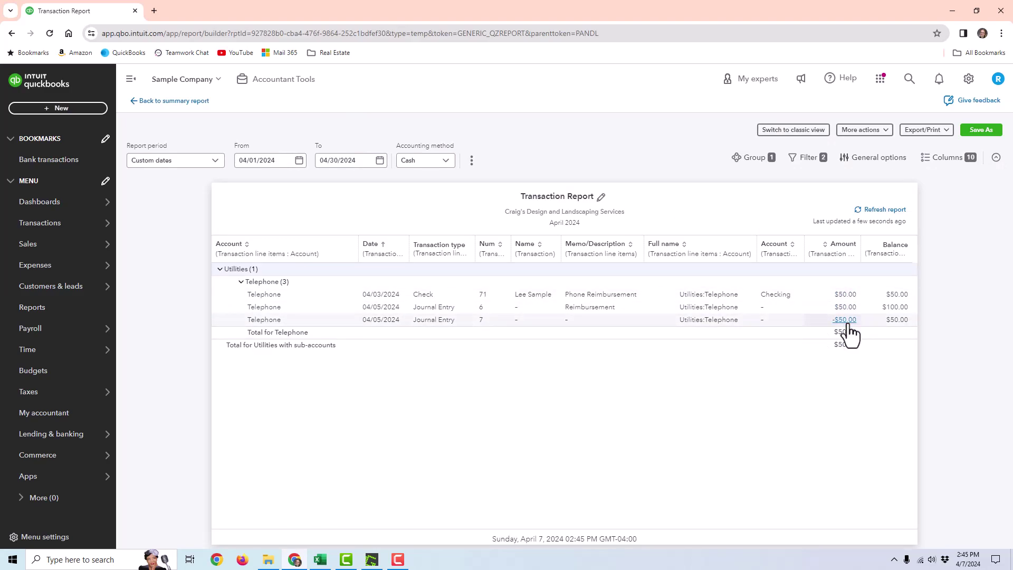
left_click(191, 102)
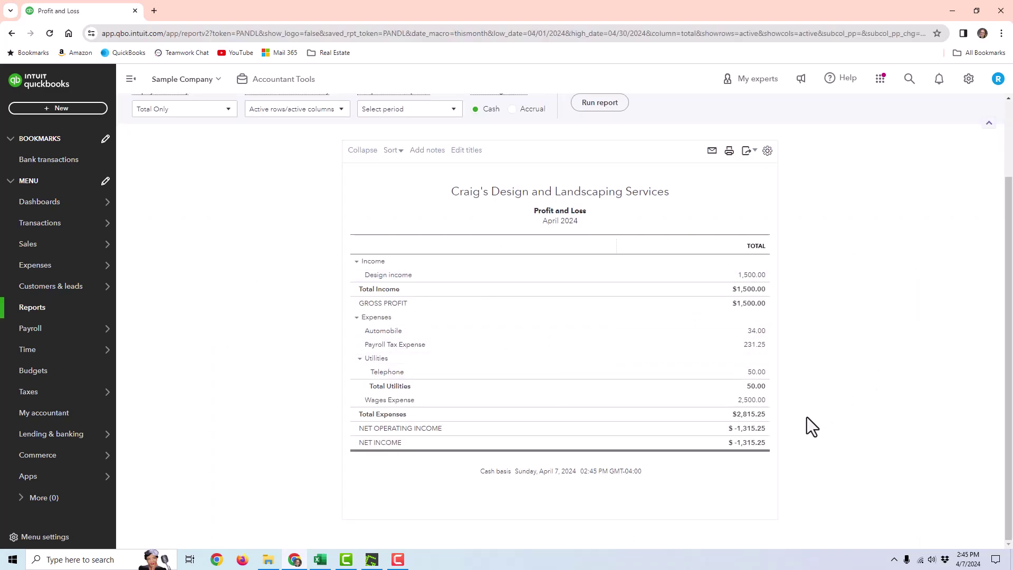
left_click(754, 401)
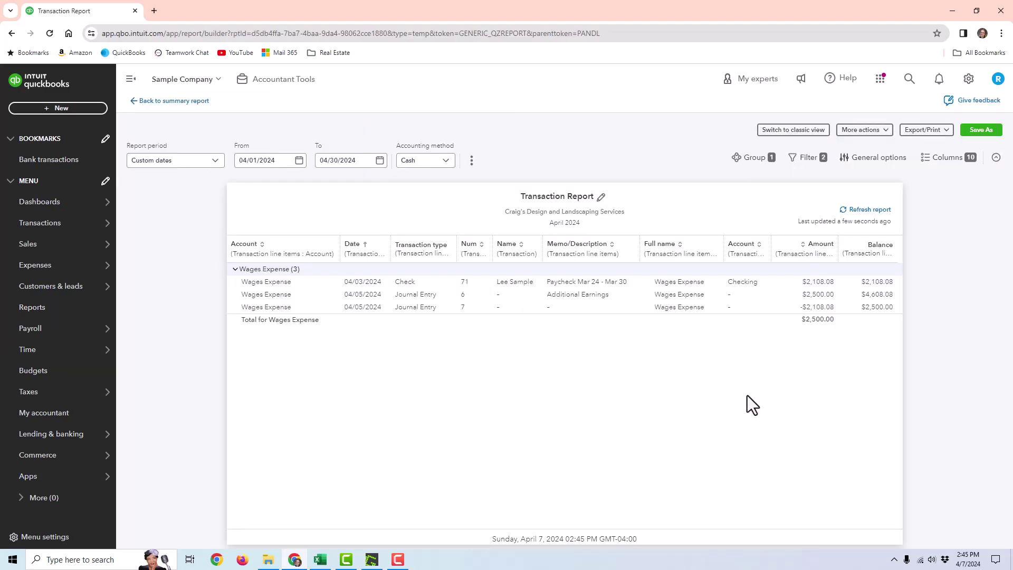
key("alt+Left")
Open the Checking register from the chart of accounts and open the 04/03/2024 check for its details.
mouse_move(69, 250)
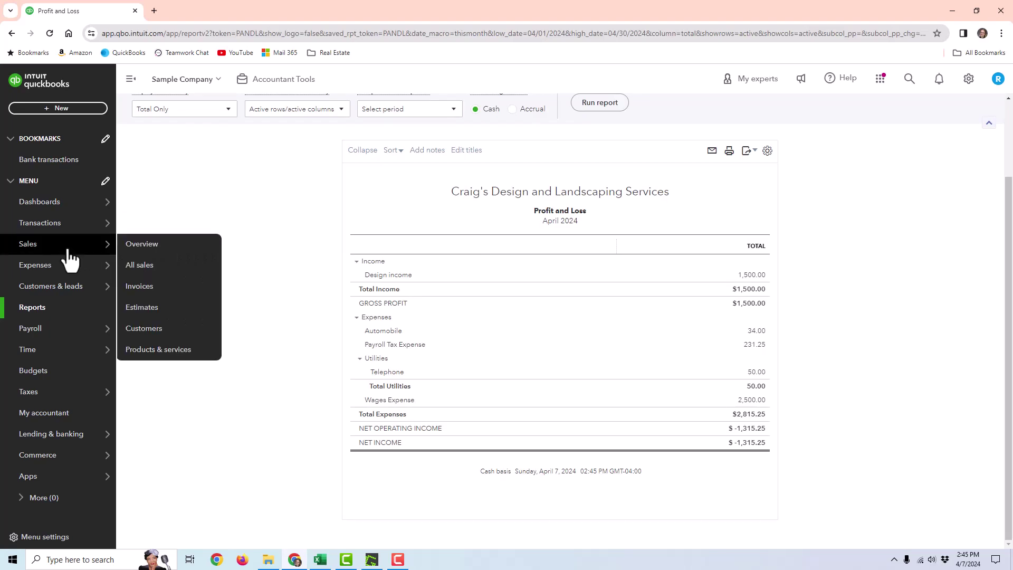
mouse_move(68, 226)
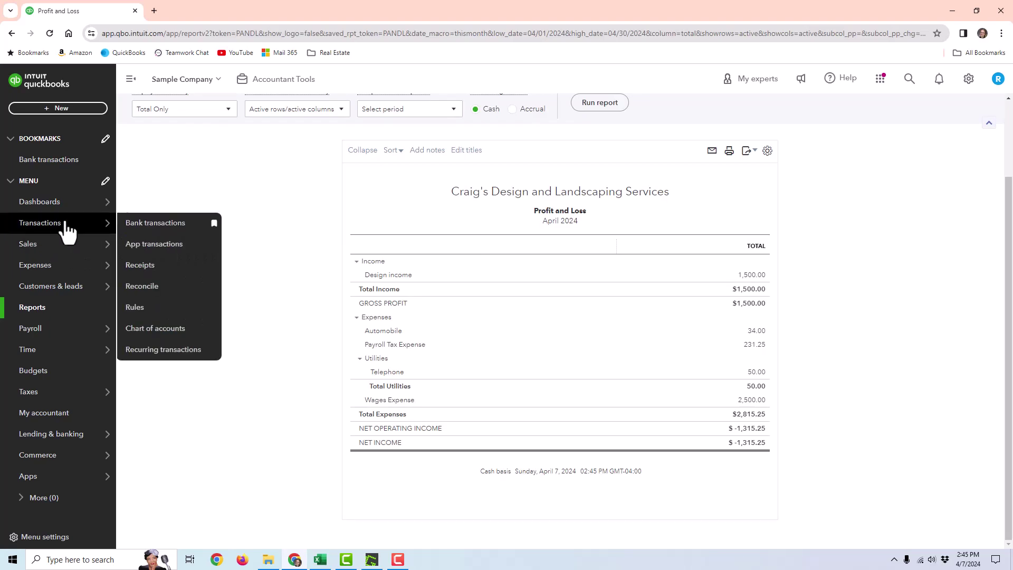
left_click(159, 334)
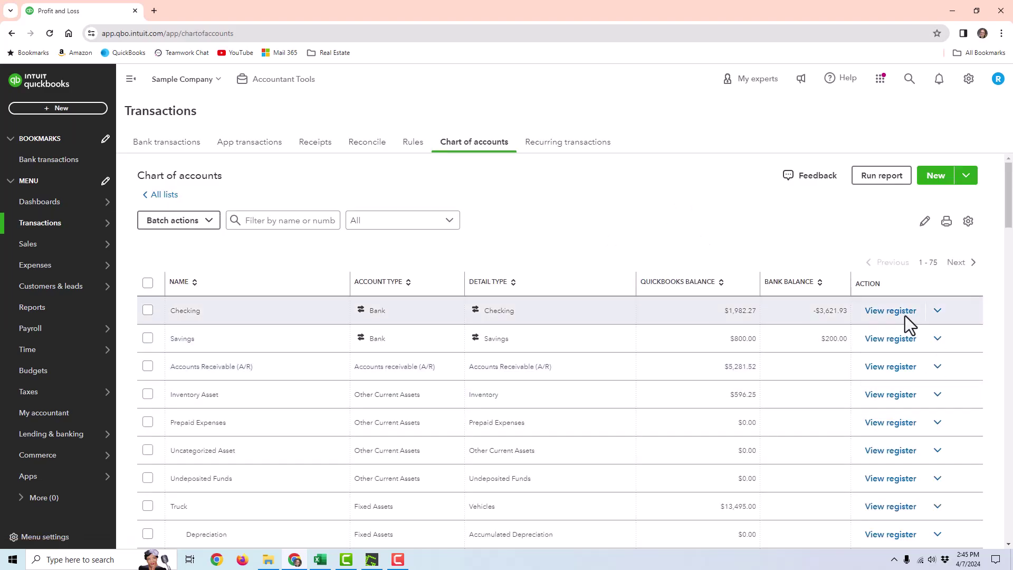
left_click(899, 342)
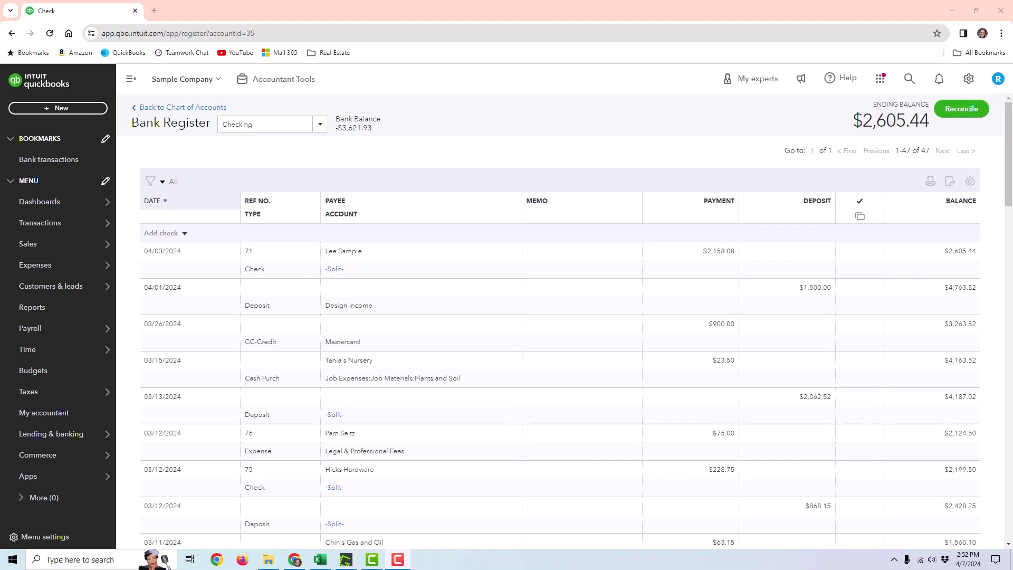
left_click(477, 270)
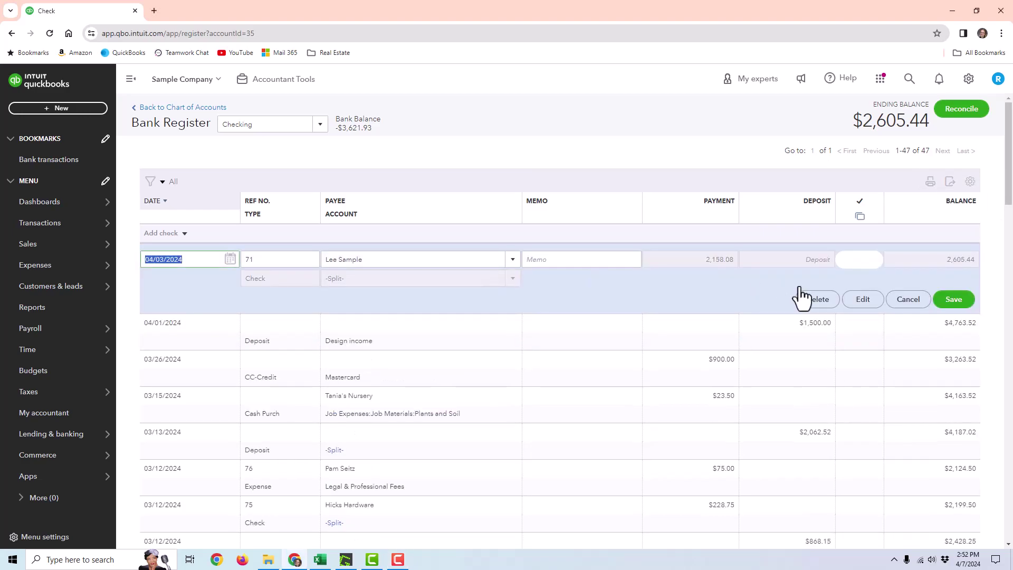
left_click(867, 299)
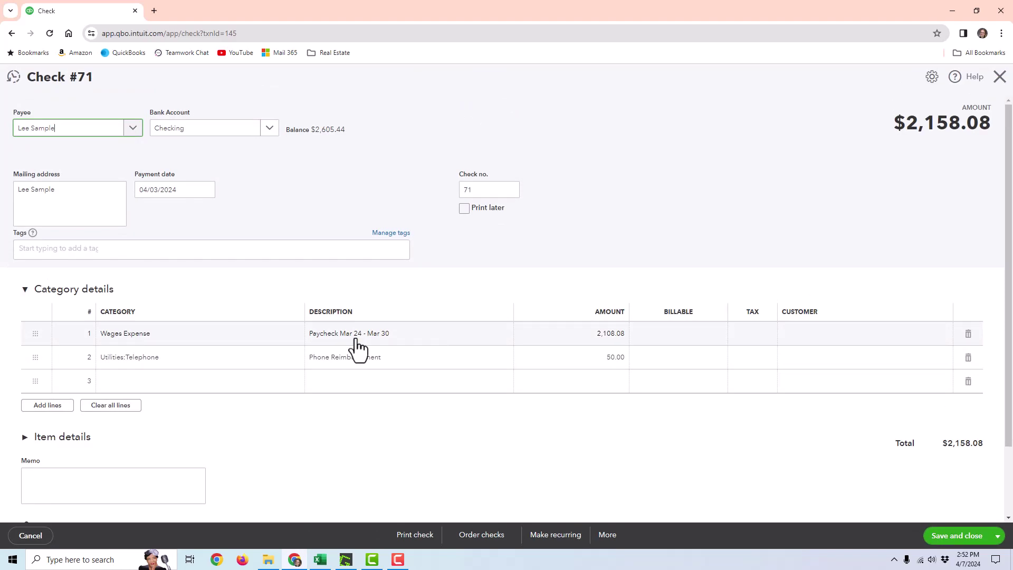
Examine the paycheck and phone reimbursement lines of the 04/03/2024 check and leave it without saving.
left_click(580, 333)
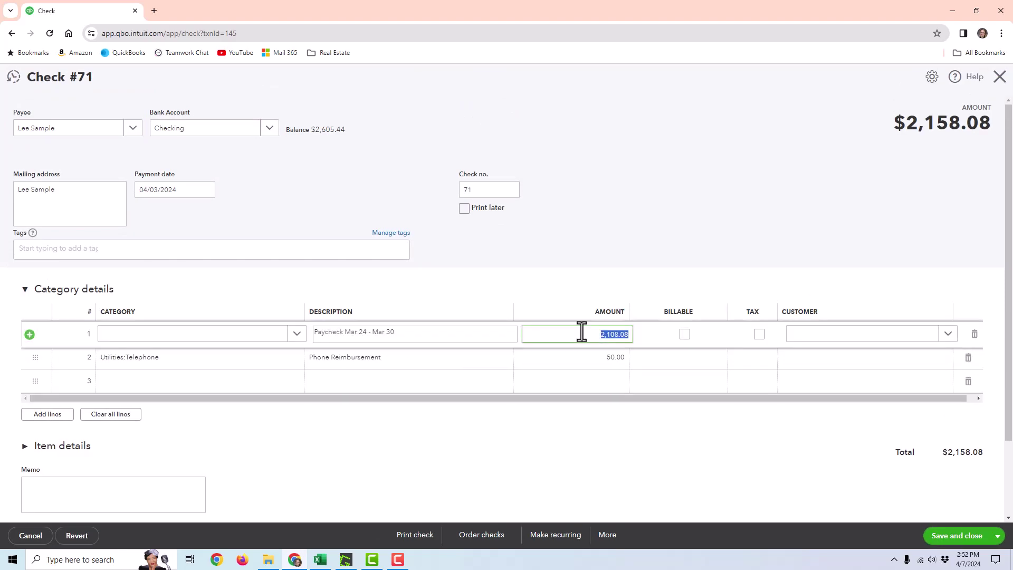
left_click(566, 358)
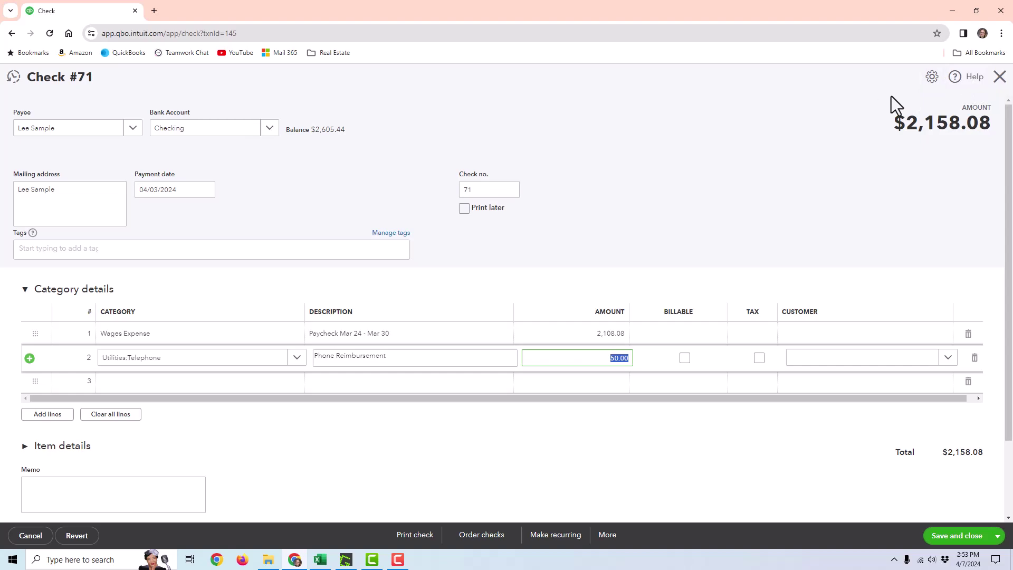
left_click(999, 77)
left_click(452, 323)
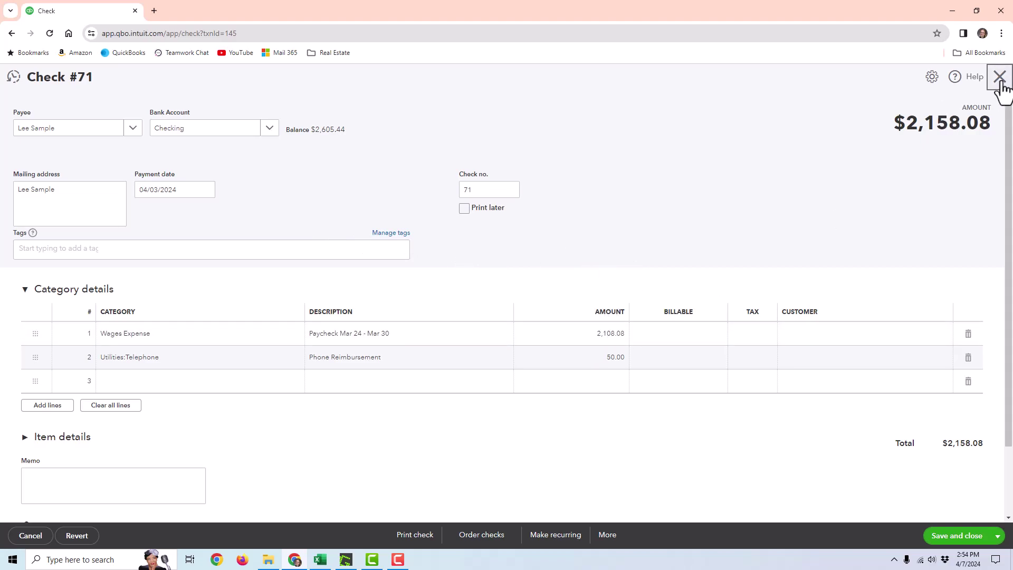
left_click_drag(1000, 84, 950, 153)
left_click(949, 159)
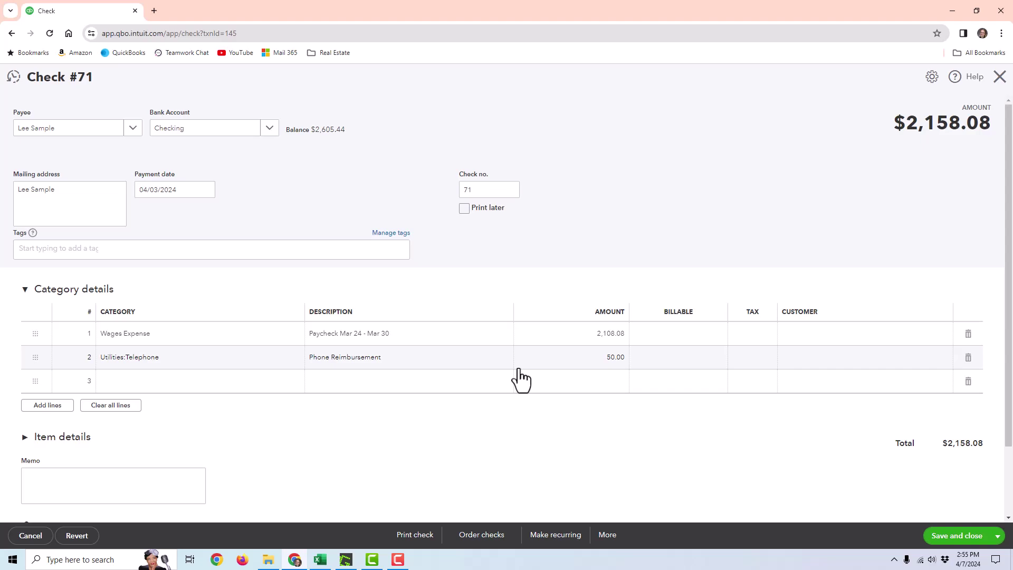
key("Escape")
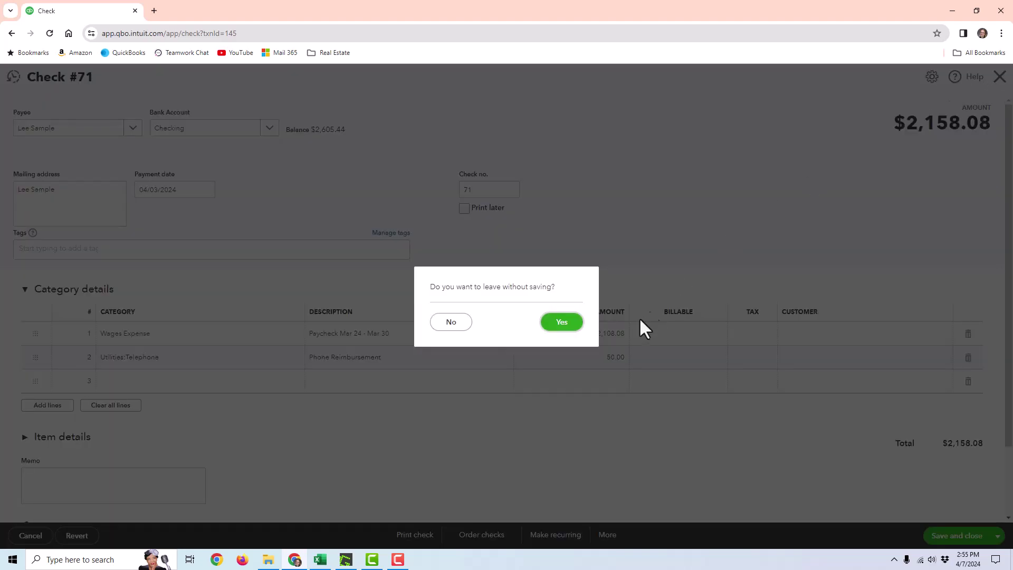
left_click(582, 319)
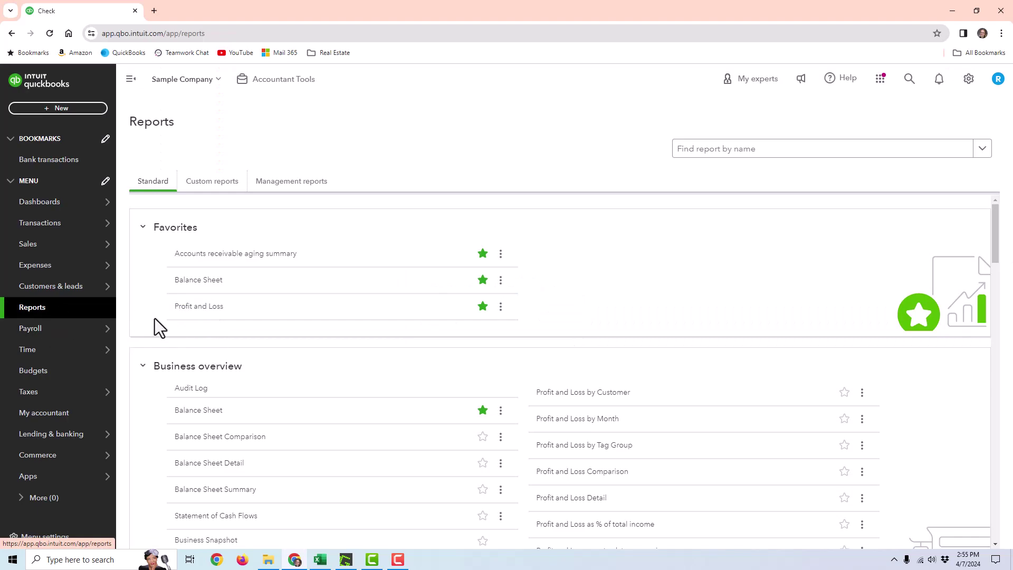
Run the Profit and Loss report for This Month on a cash basis and check the telephone and wages expenses.
left_click(186, 311)
scroll(211, 219, "down", 2)
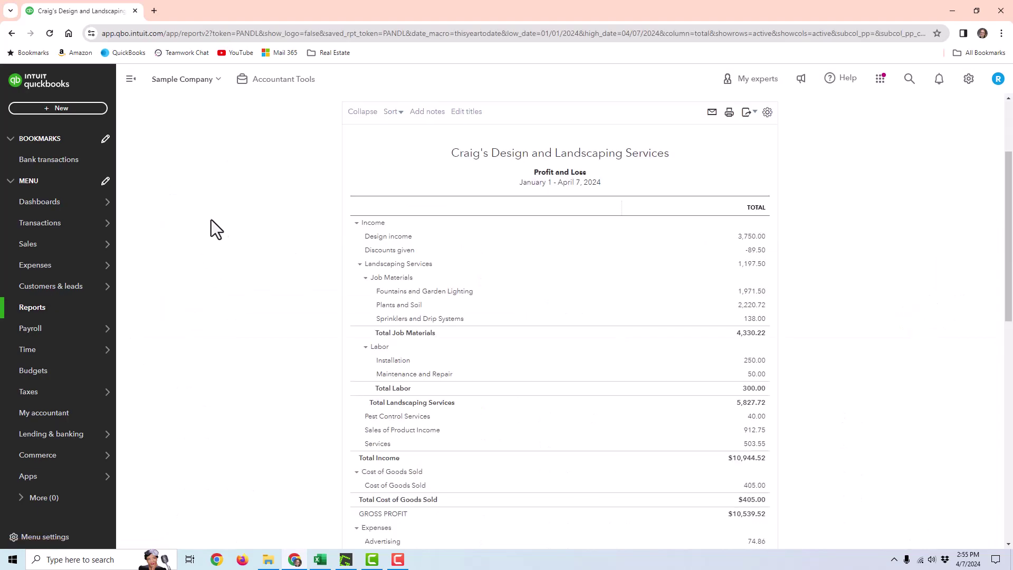
scroll(223, 208, "up", 2)
left_click(185, 135)
left_click(172, 239)
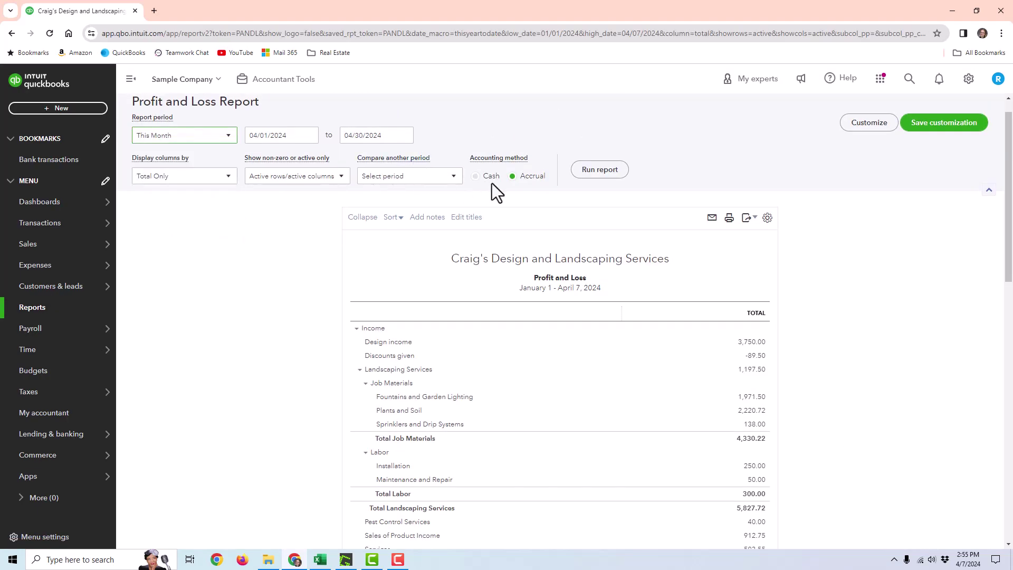
left_click(602, 169)
scroll(701, 274, "down", 1)
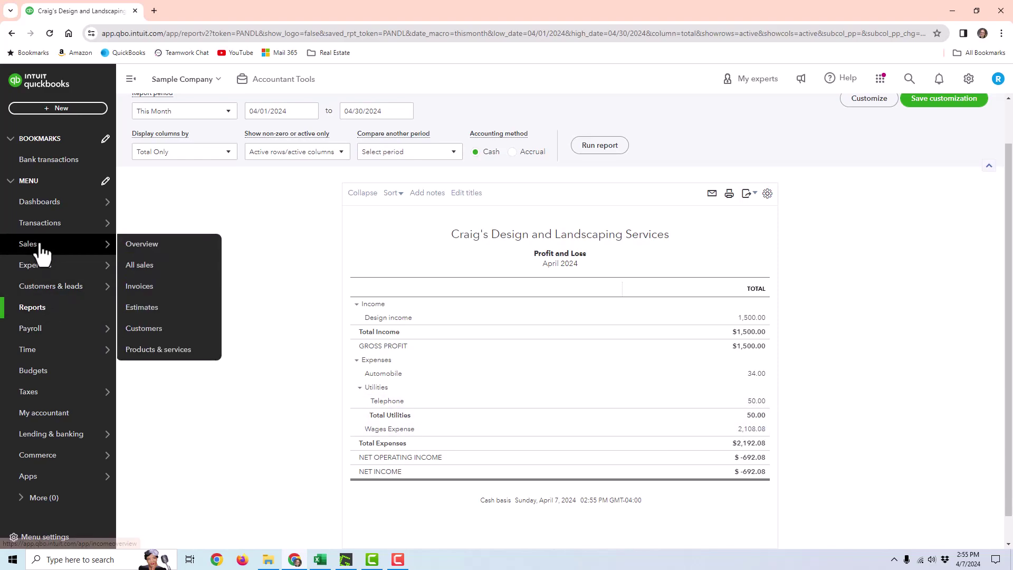
Return to the Checking register through the chart of accounts and open the 04/03/2024 paycheck for editing.
mouse_move(80, 223)
left_click(170, 341)
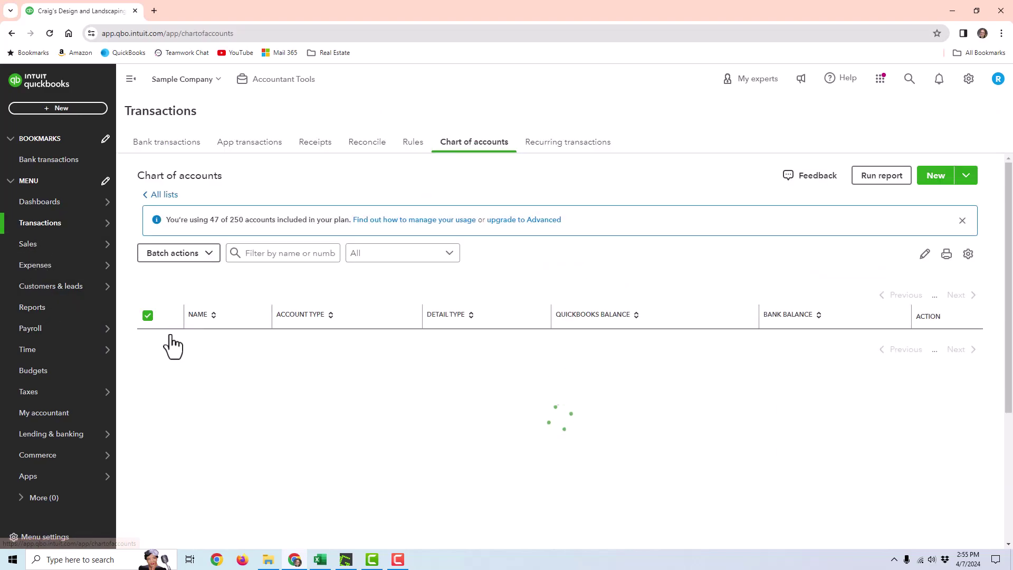
left_click(890, 344)
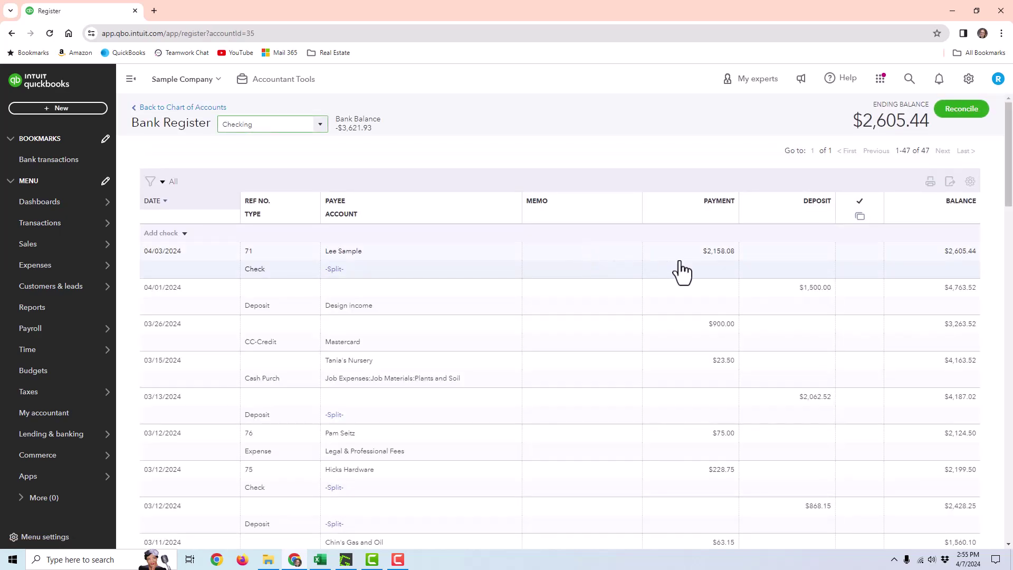
left_click(679, 275)
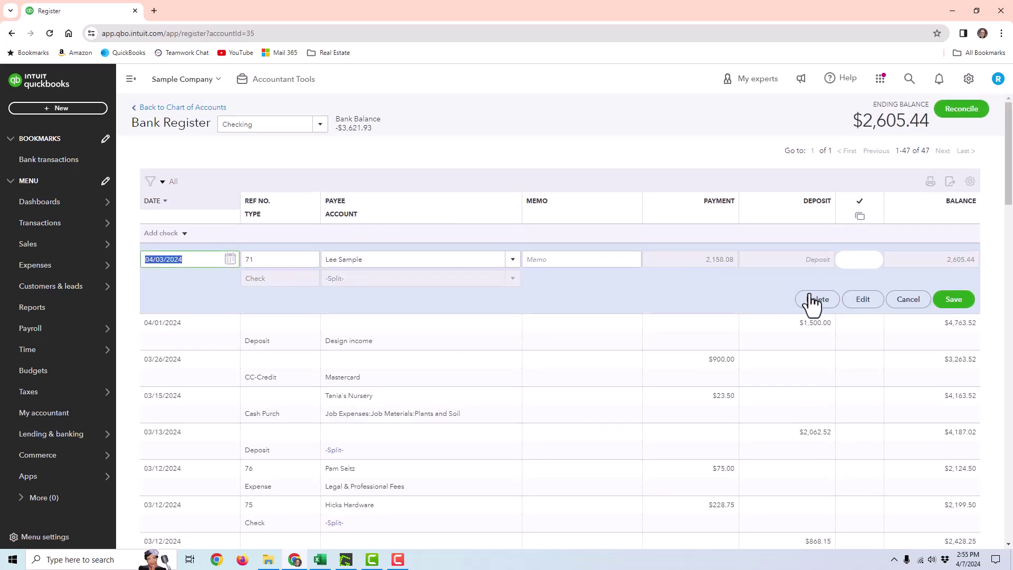
left_click(855, 304)
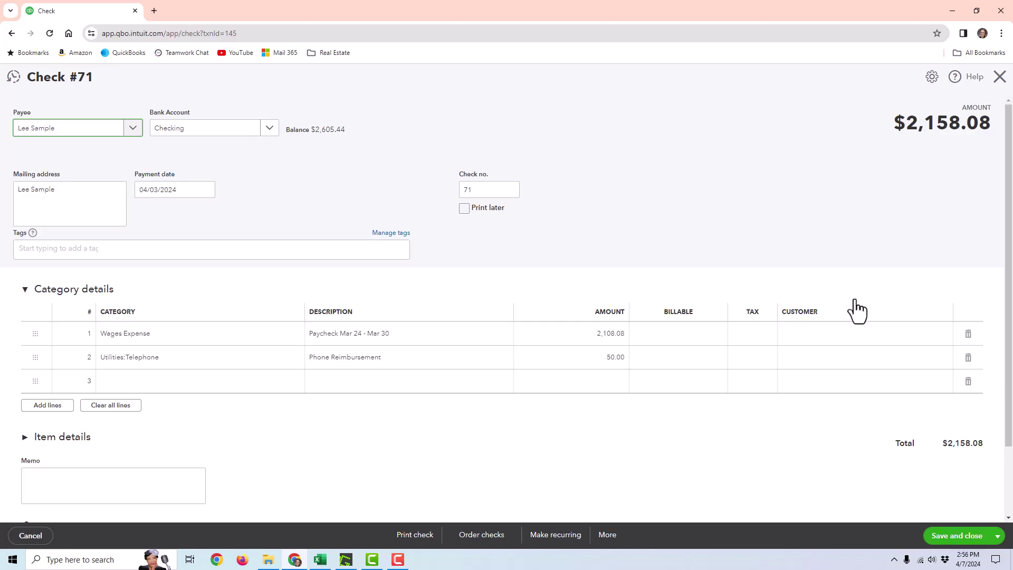
Set the amount of the Wages Expense line on the check to 2,500.00.
left_click(857, 312)
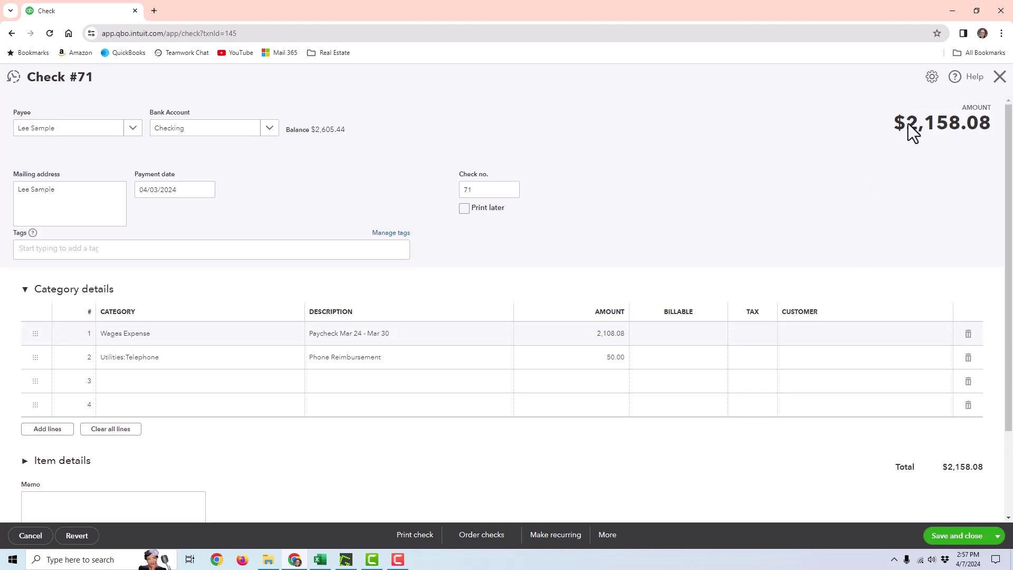
left_click_drag(907, 123, 954, 125)
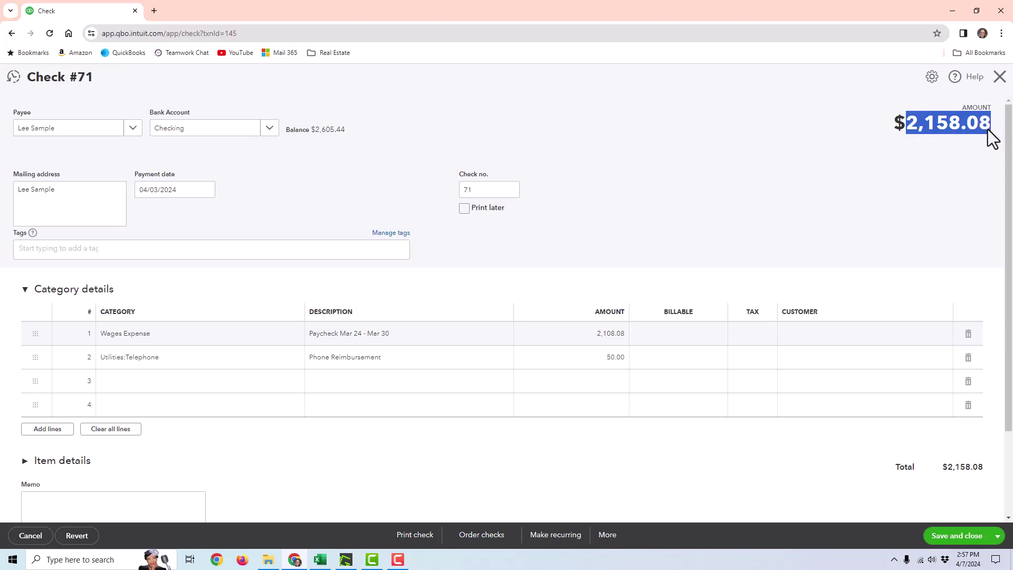
left_click(558, 341)
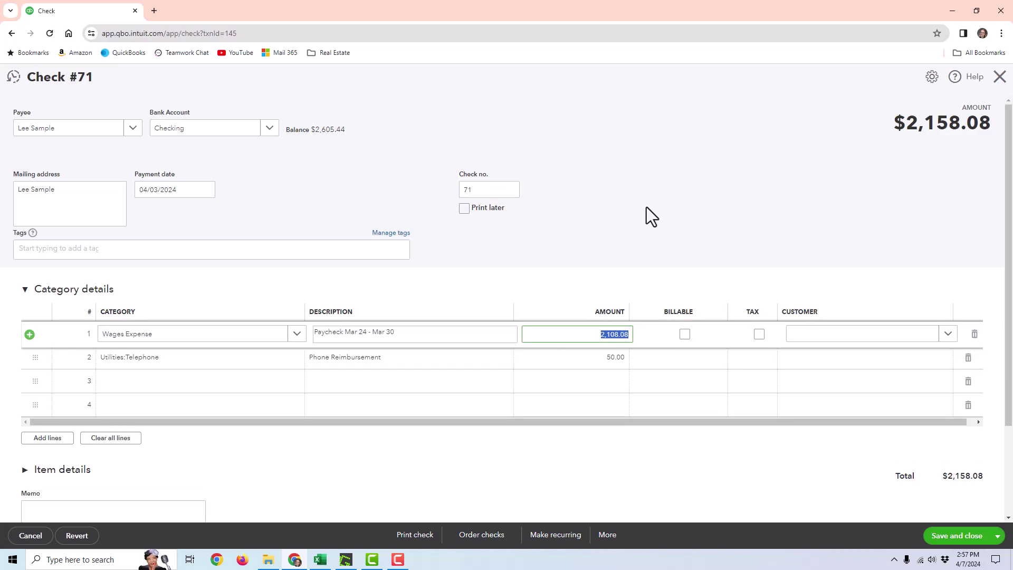
type("2500")
left_click(231, 359)
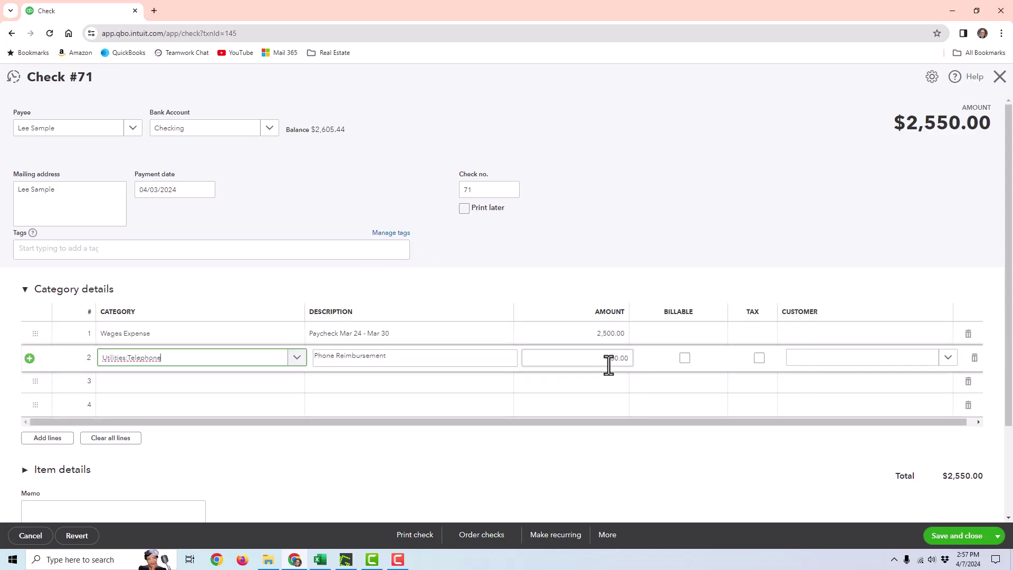
Add a third check line to Payroll Tax Expense for 231.25 with the description "Employer Payroll Taxes".
left_click(245, 383)
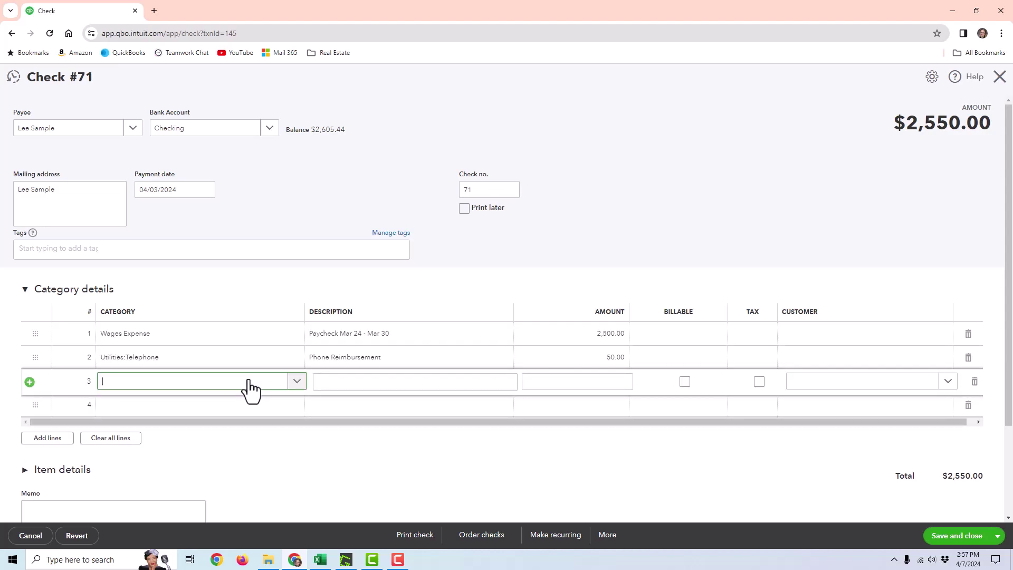
type("paytr")
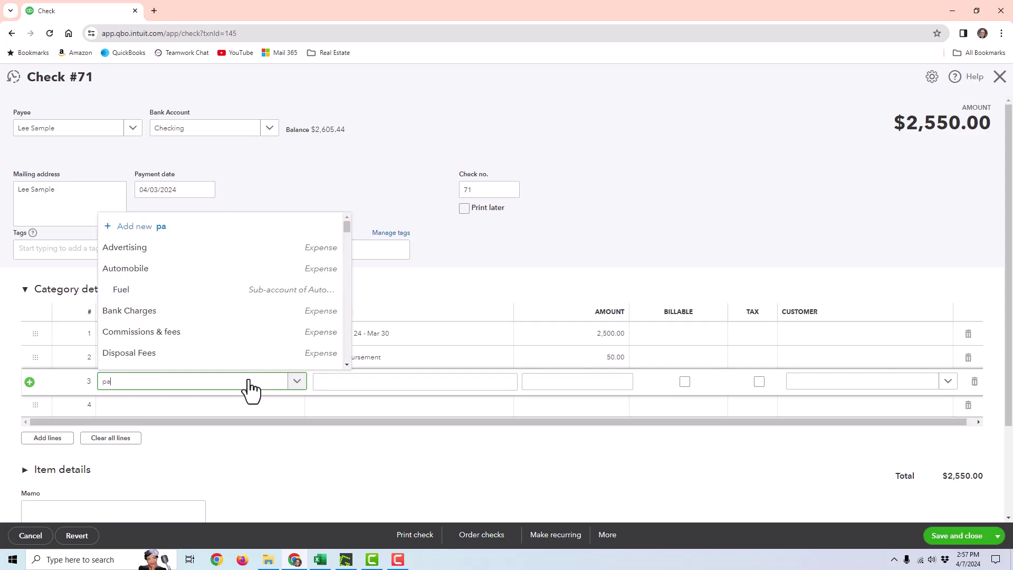
key("BackSpace")
key("BackSpace")
type("roll")
left_click(206, 361)
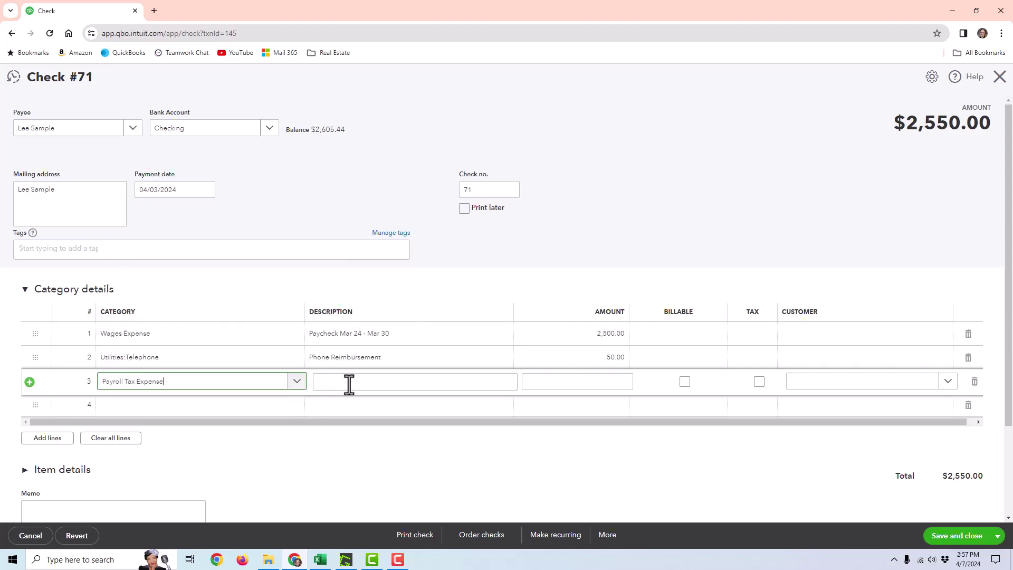
left_click(618, 382)
type("23.25")
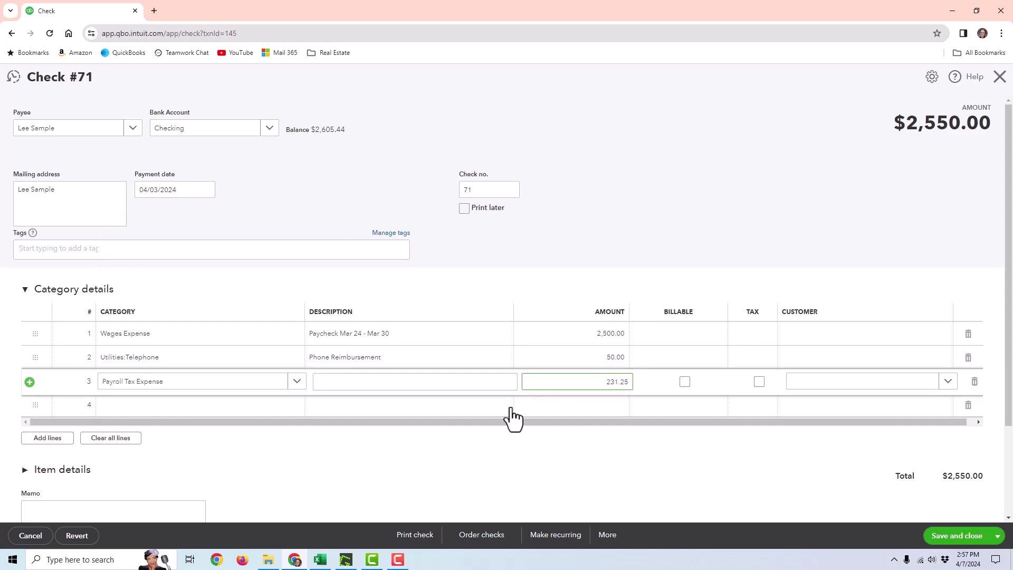
left_click(407, 381)
type("Eno")
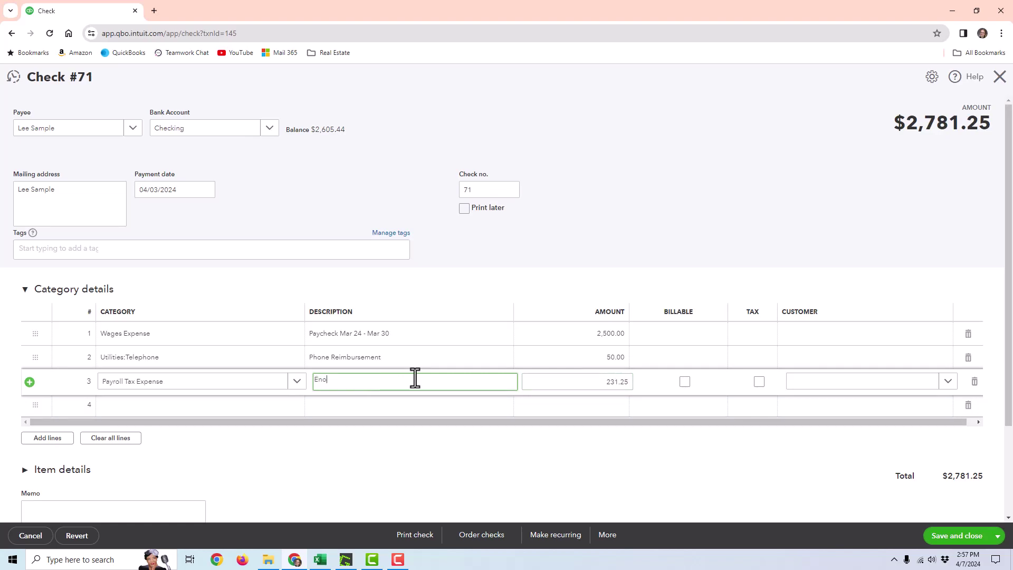
type("mployer Payroll Taxes")
Add a fourth check line to Checking for -623.17 with the description "Debit tax".
left_click(242, 404)
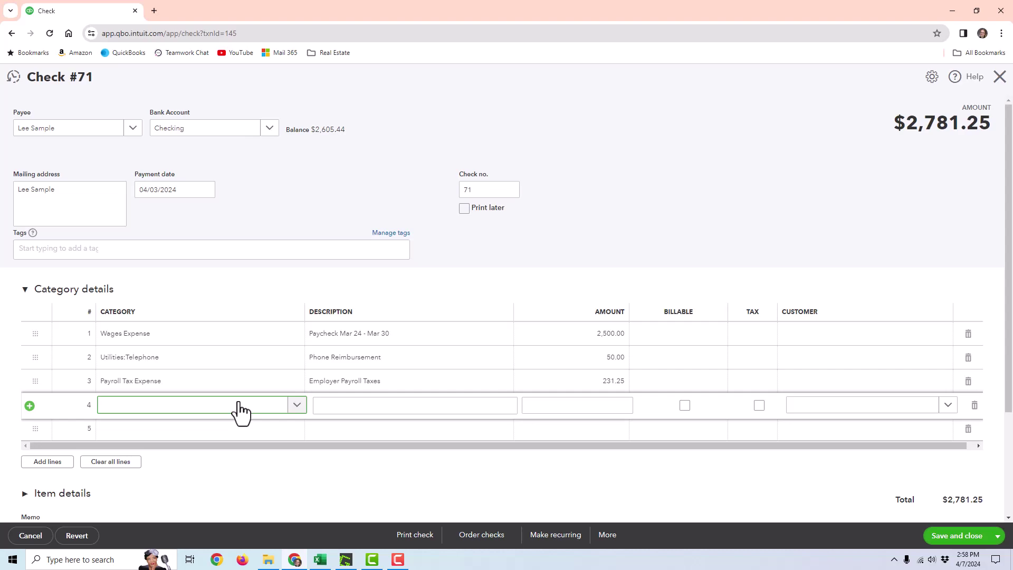
type("check")
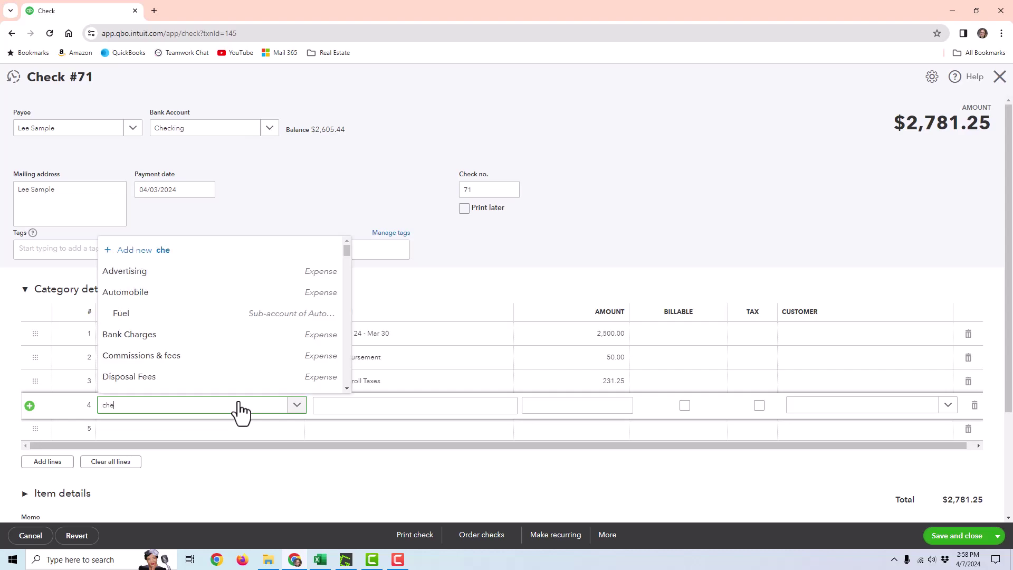
left_click(188, 388)
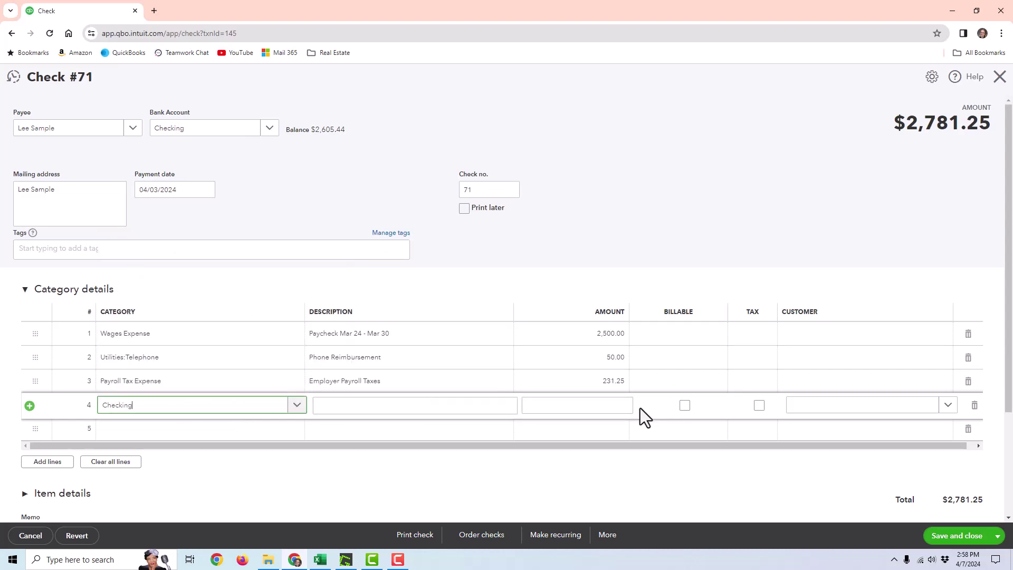
left_click(625, 410)
type("-623.17")
left_click(399, 405)
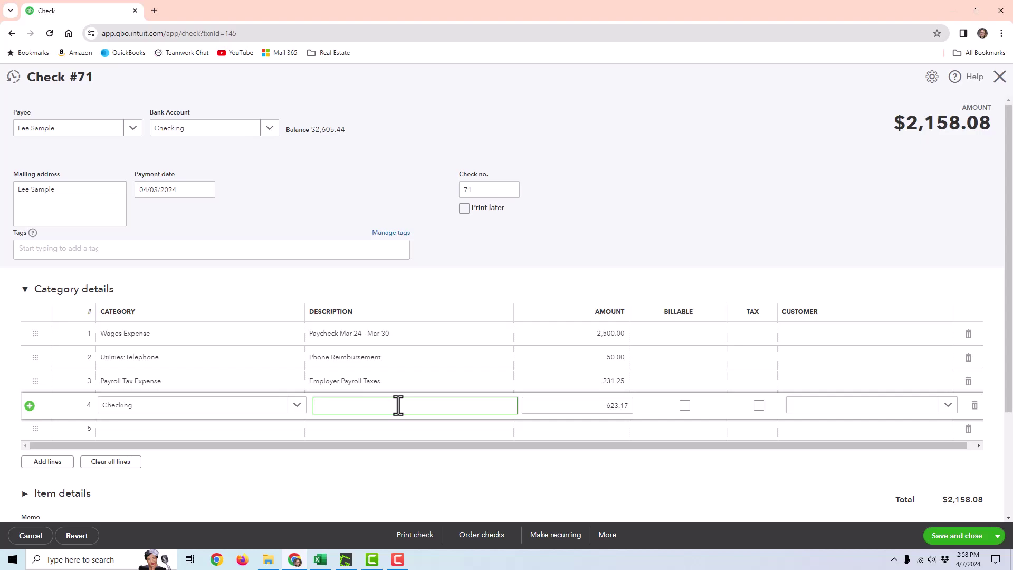
type("Debity")
key("BackSpace")
type("tax")
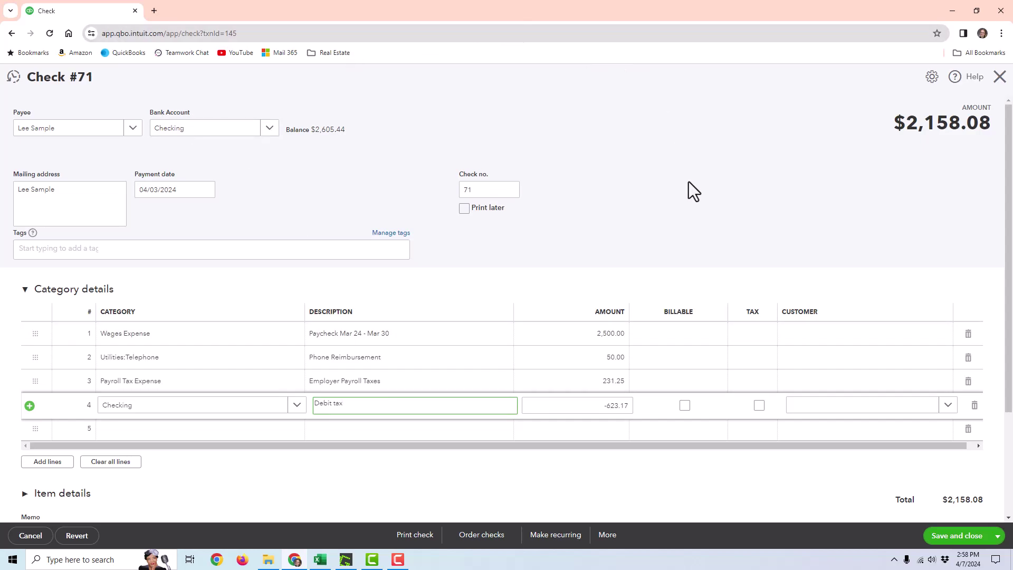
left_click(729, 188)
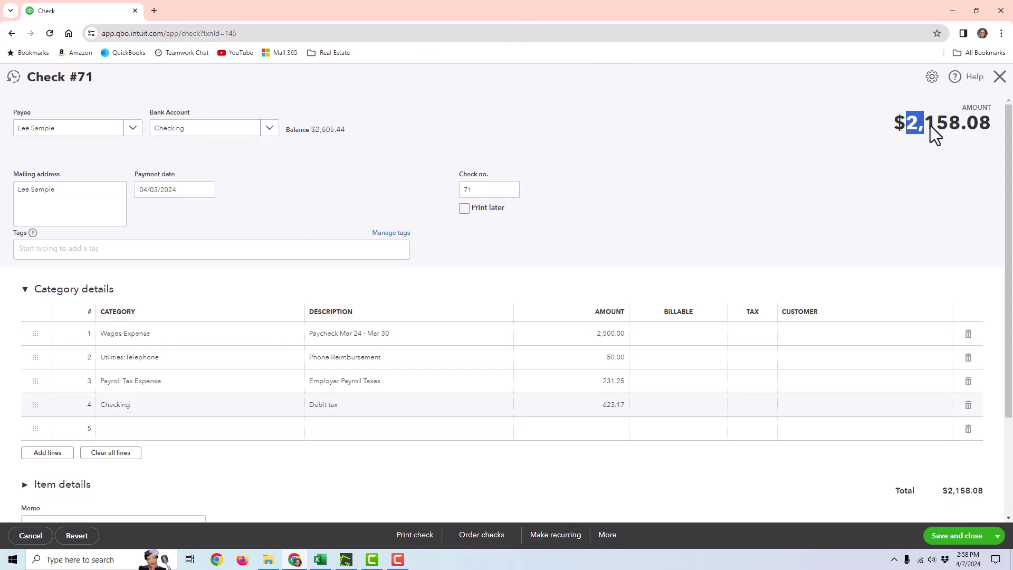
Check the total amount of the paycheck, and save and close it.
left_click_drag(930, 125, 989, 126)
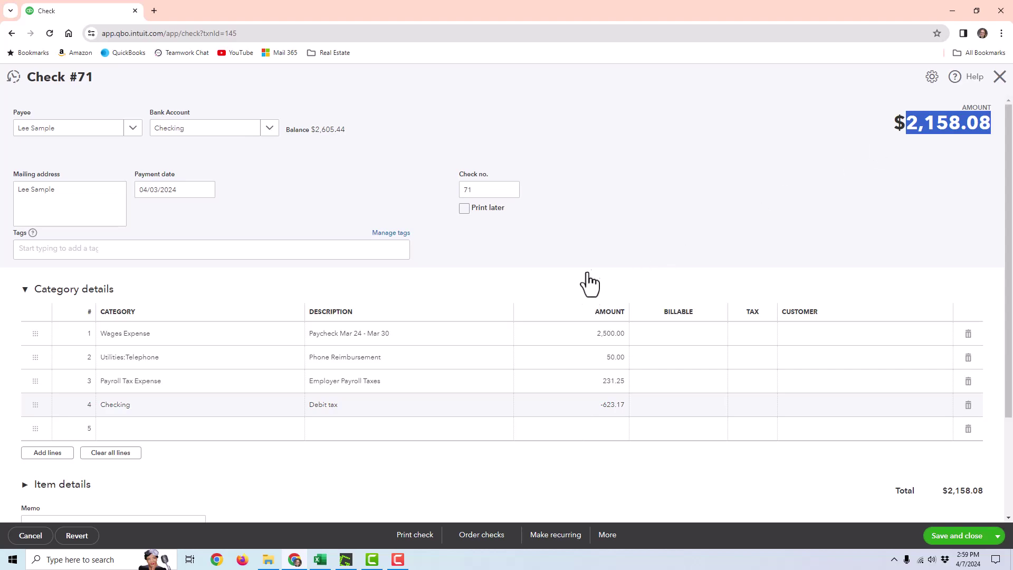
left_click(965, 108)
left_click(965, 535)
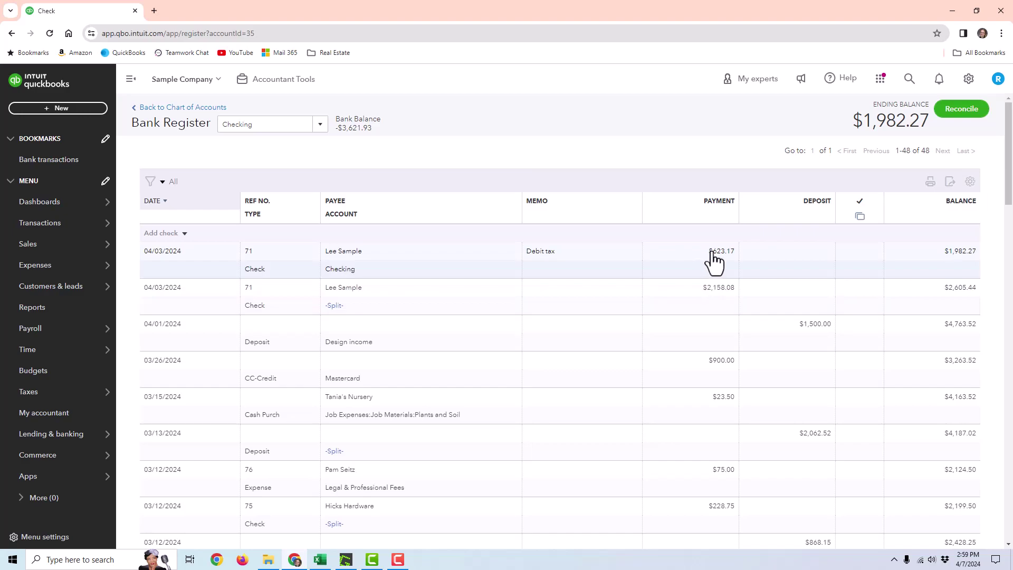
Run the Profit and Loss report for This Month on a cash basis and review the wages, telephone and payroll tax expenses.
left_click(36, 311)
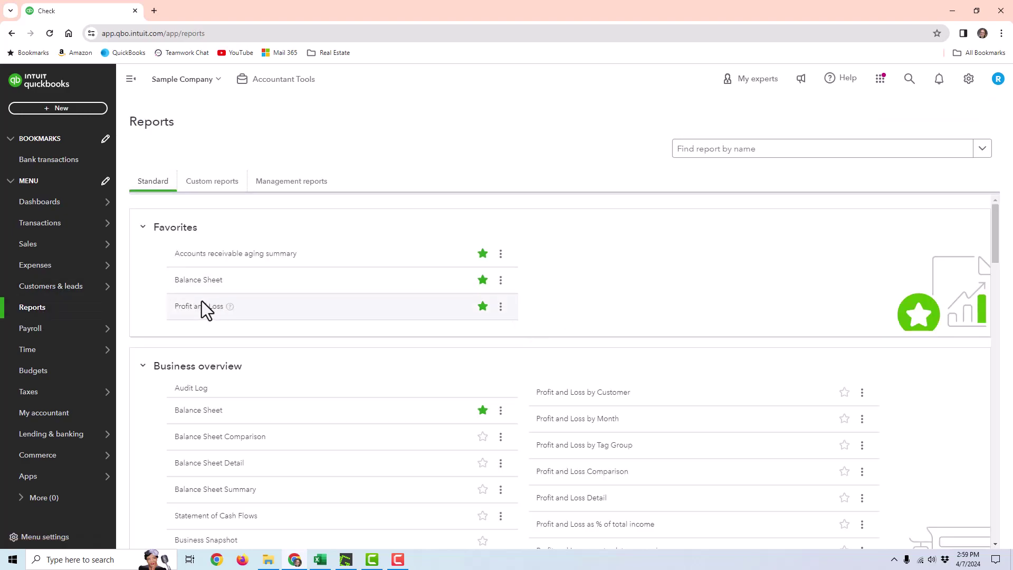
left_click(201, 305)
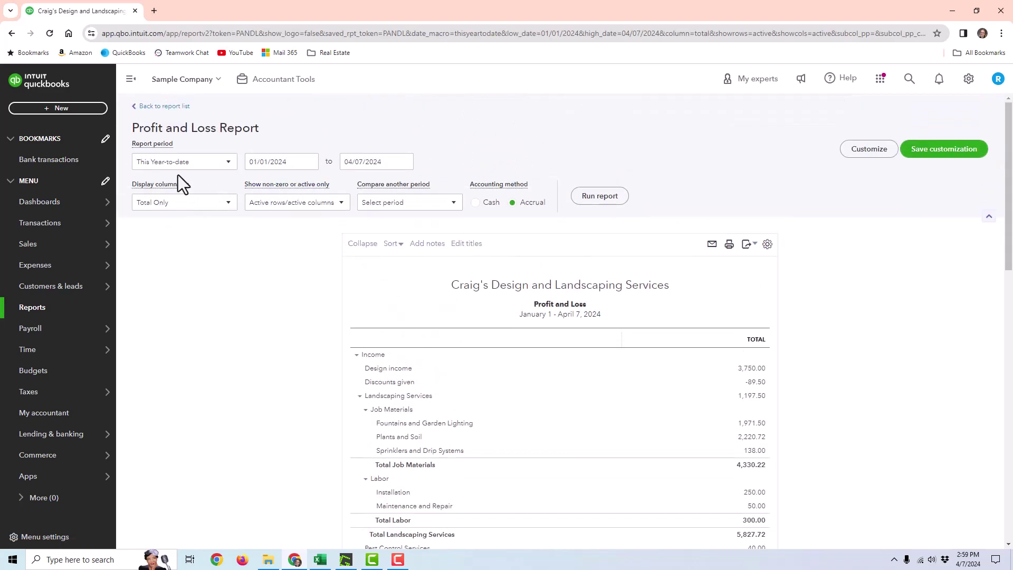
left_click(178, 166)
left_click(158, 257)
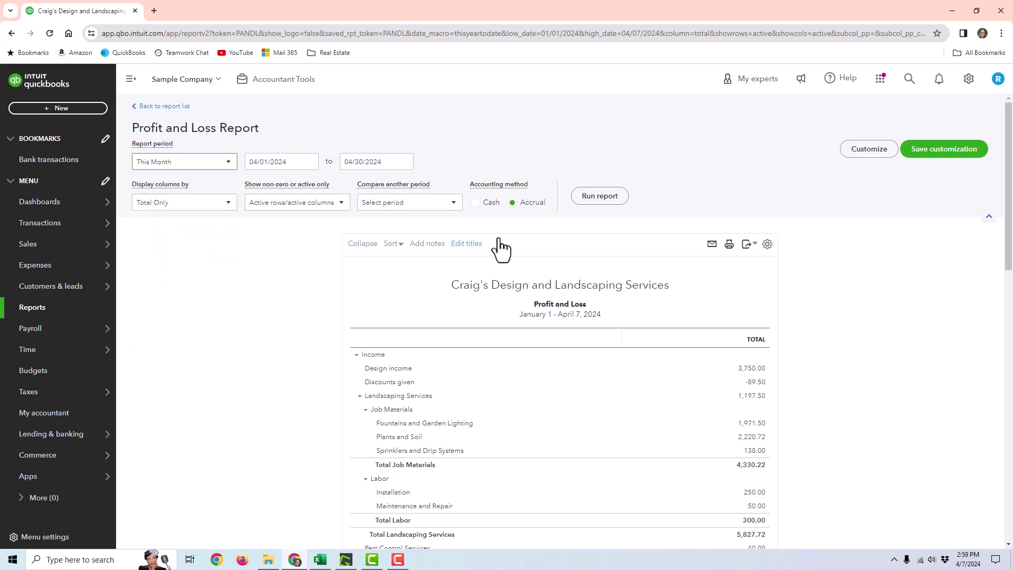
left_click(482, 203)
left_click(608, 211)
scroll(832, 387, "down", 2)
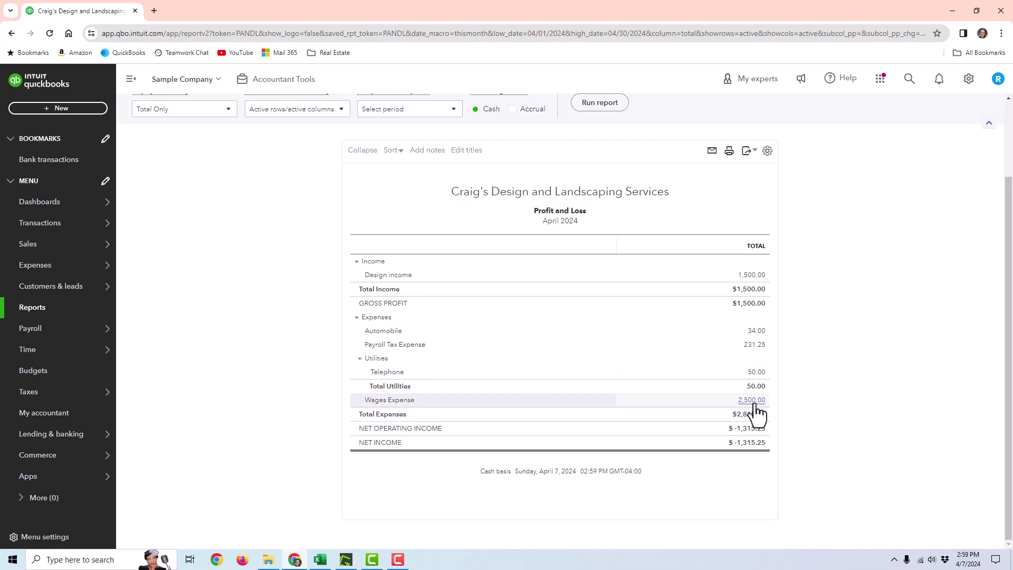
Run the Balance Sheet for This Month and inspect the transactions behind the Checking balance.
left_click(56, 309)
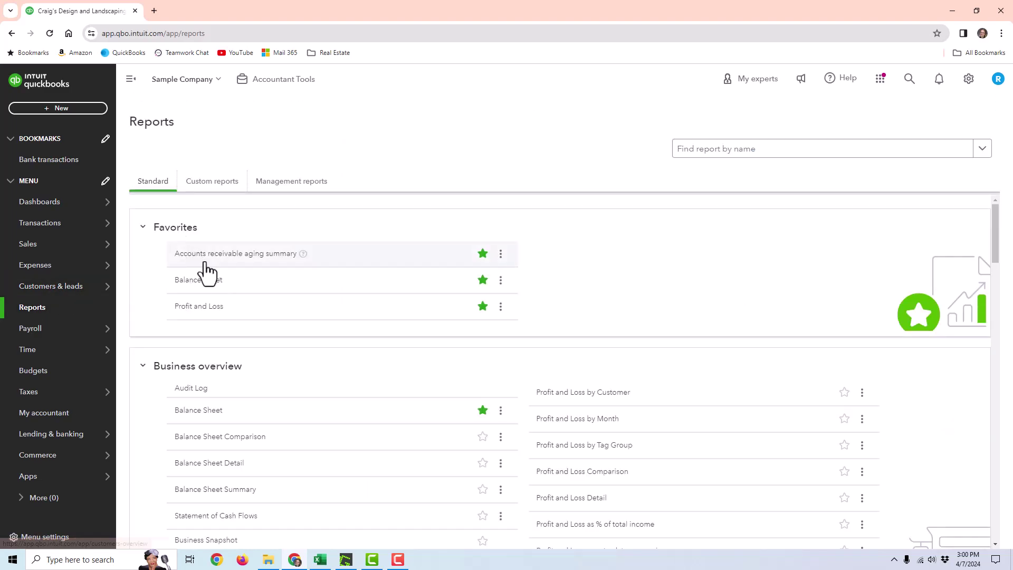
left_click(192, 282)
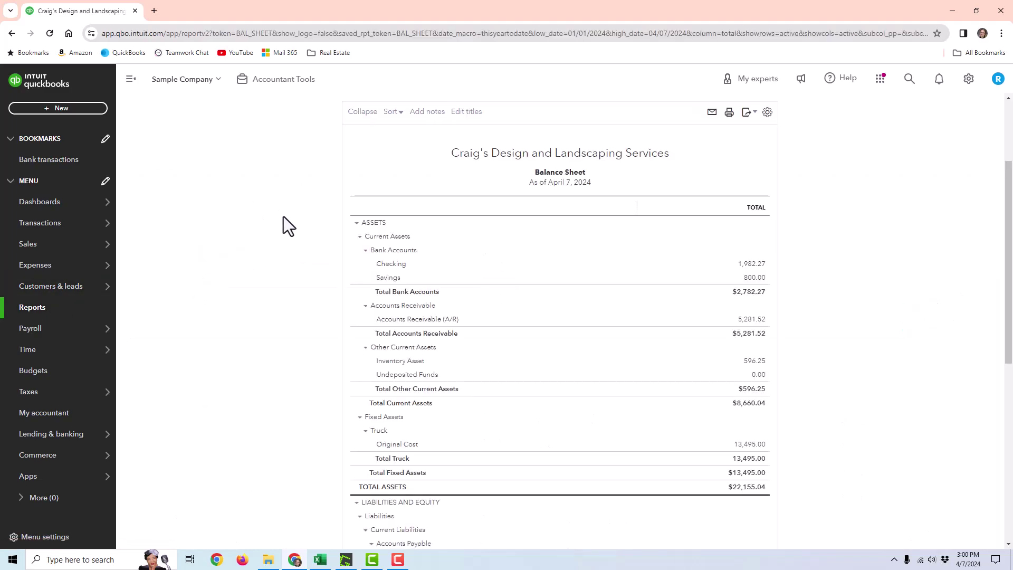
left_click(217, 168)
left_click(195, 245)
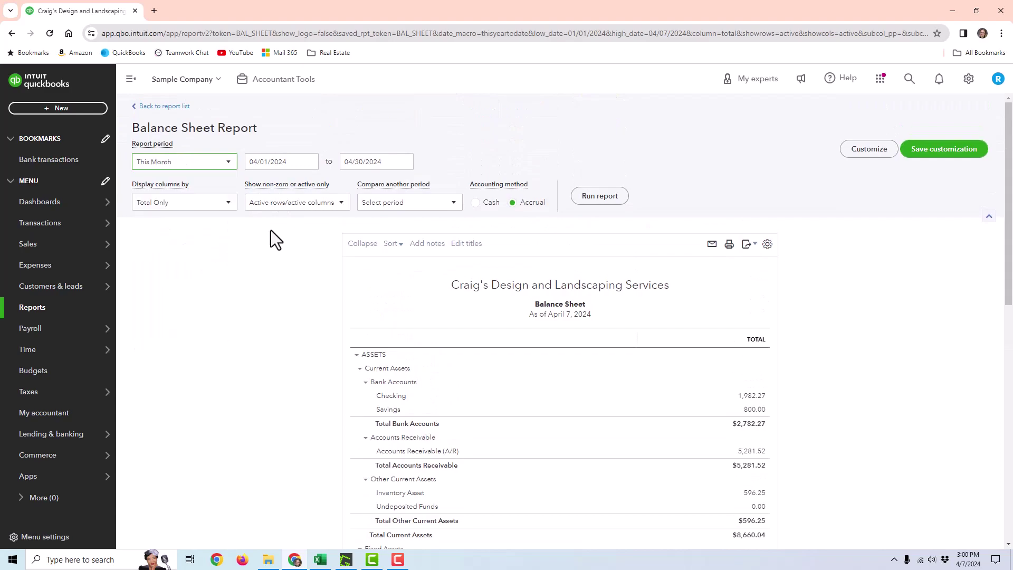
left_click(609, 202)
scroll(776, 279, "down", 3)
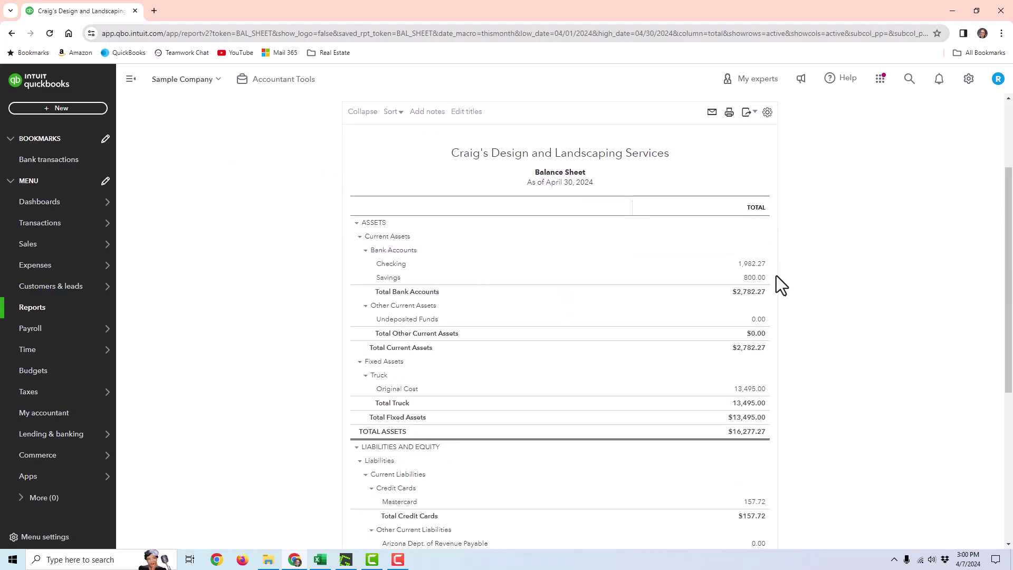
left_click(754, 265)
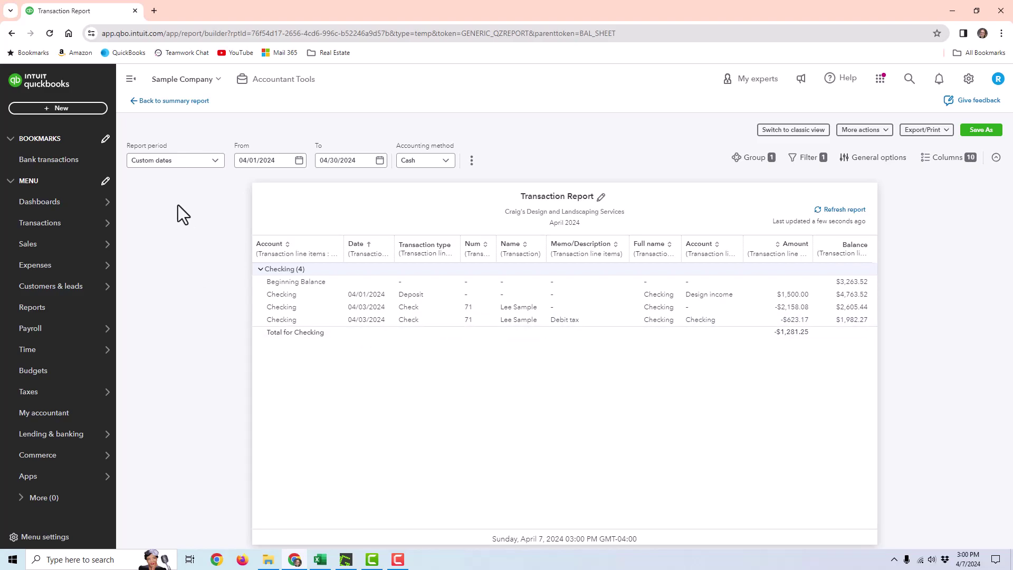
left_click(166, 104)
Reopen the 04/03/2024 paycheck through the chart of accounts and delete its Payroll Tax Expense and Checking lines.
mouse_move(87, 226)
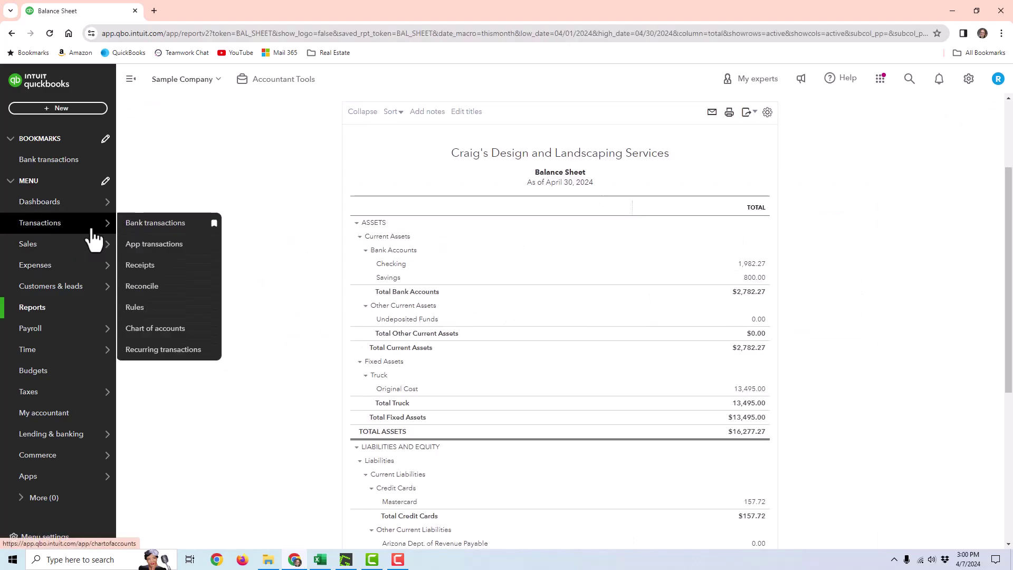
left_click(178, 331)
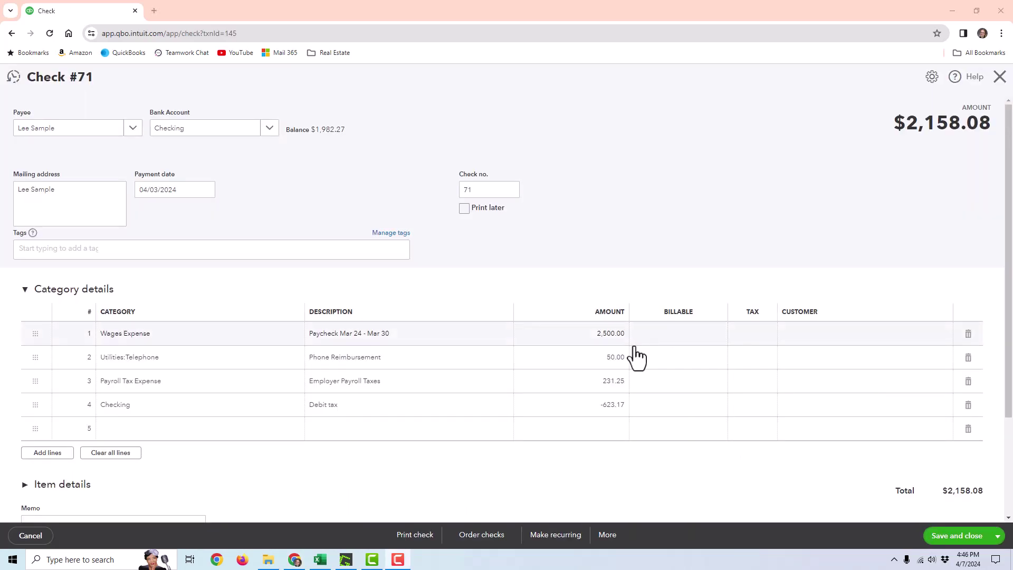
left_click(603, 340)
left_click(968, 381)
left_click(968, 382)
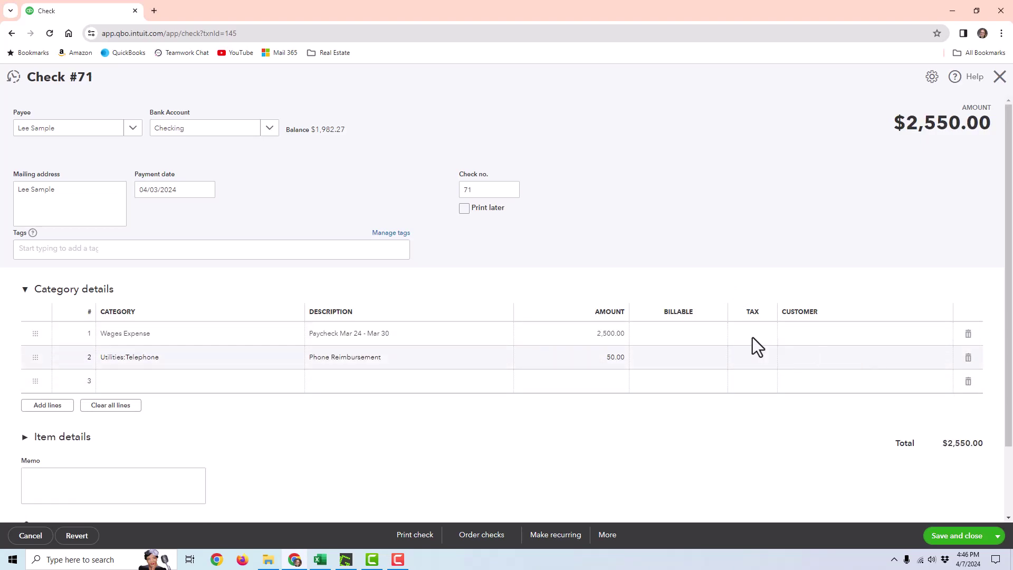
Set the Wages Expense line of the paycheck to 2,108.08, and save and close the check.
left_click(625, 338)
type("210")
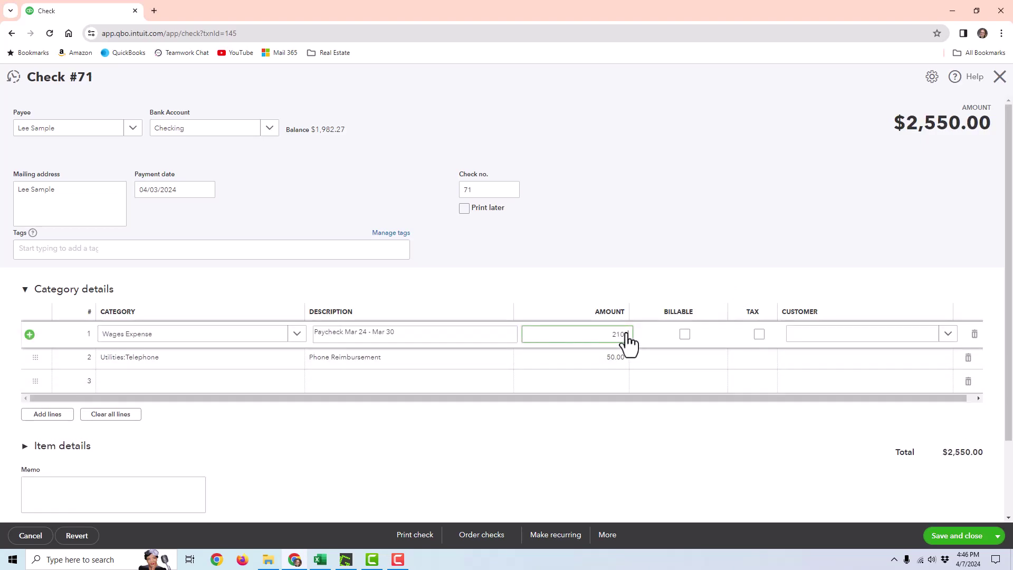
type("8.08")
left_click(959, 537)
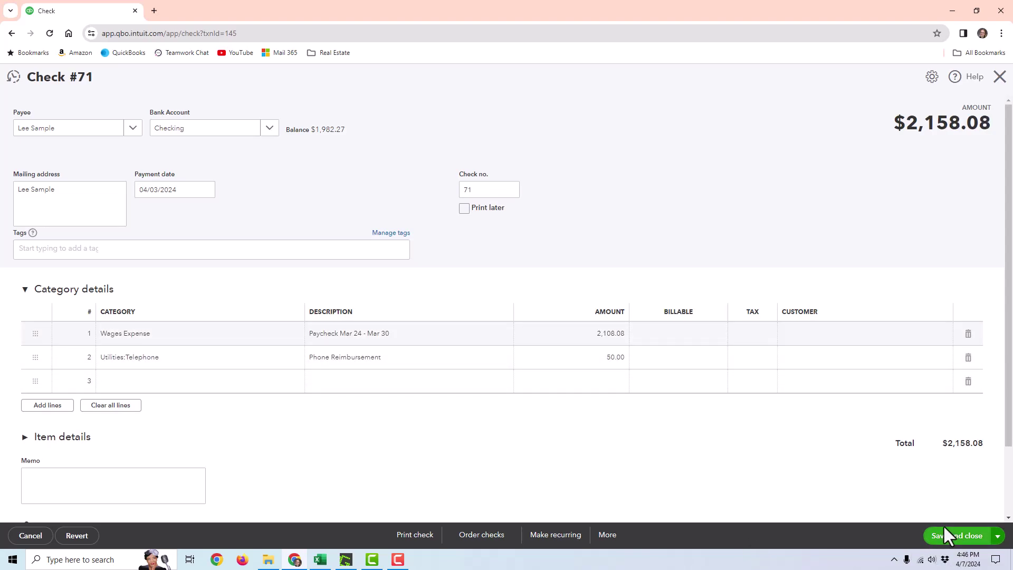
left_click(944, 525)
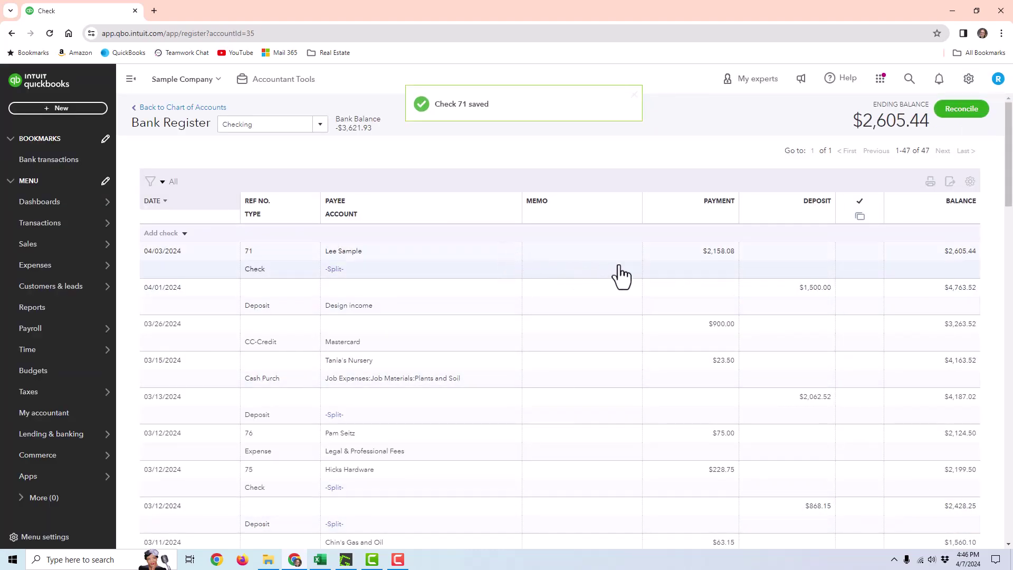
Record a 04/22/2024 journal entry debiting Wages Expense 2,500.00, Utilities:Telephone 50.00 and Payroll Tax Expense 231.25, and crediting Checking 2,158.08 and 623.17.
left_click(46, 109)
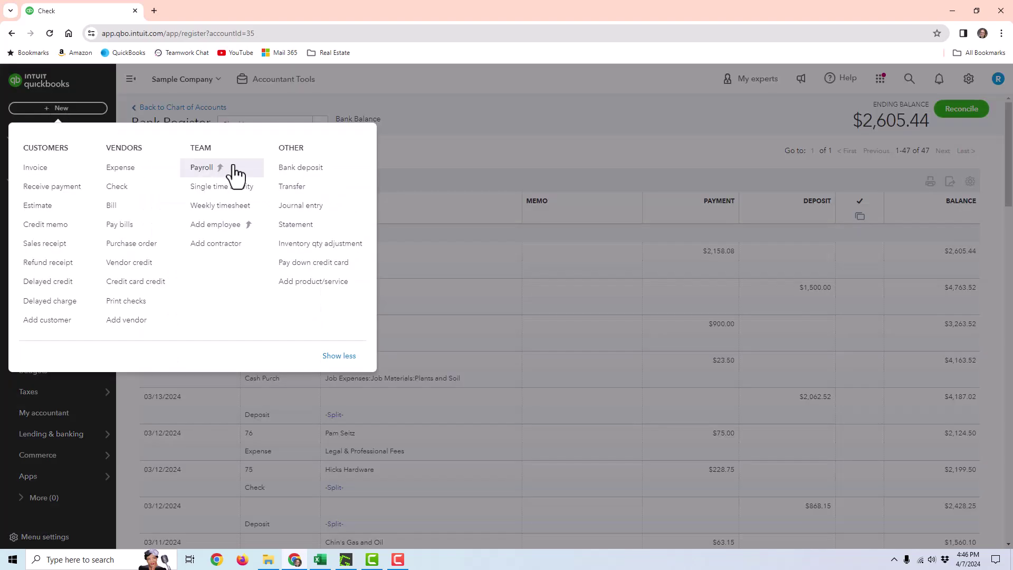
left_click(300, 206)
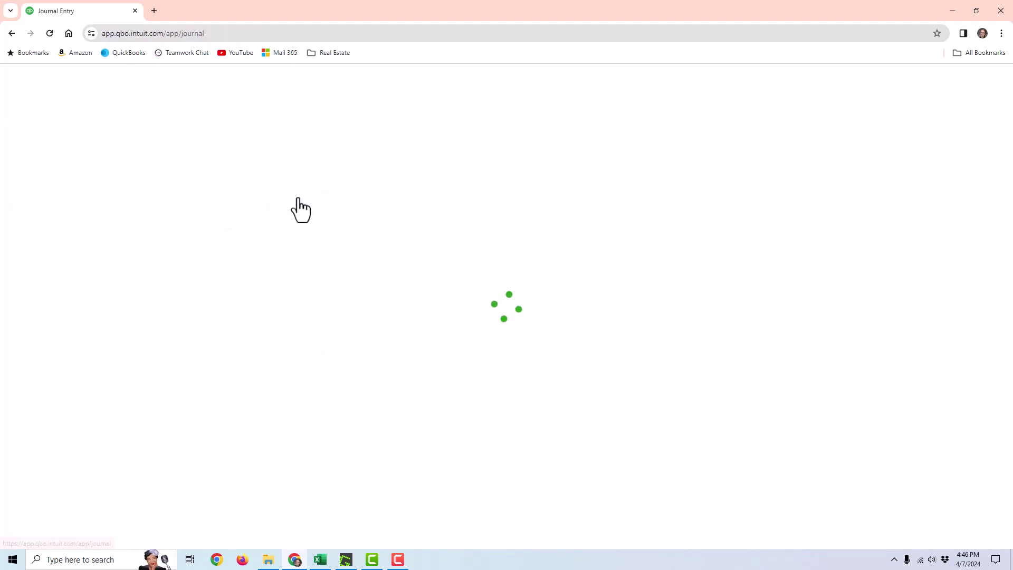
left_click(65, 156)
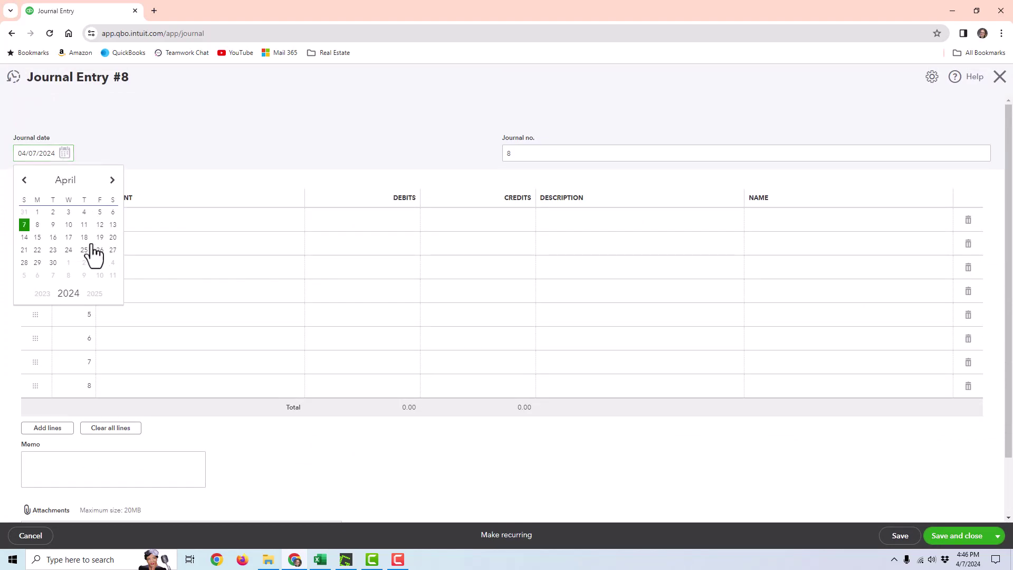
left_click(37, 251)
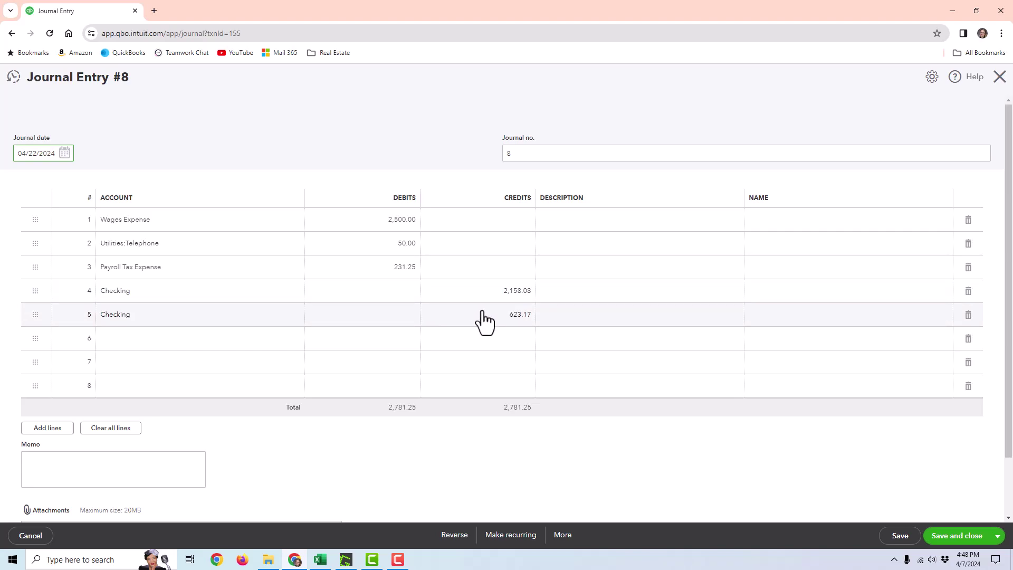
left_click(967, 537)
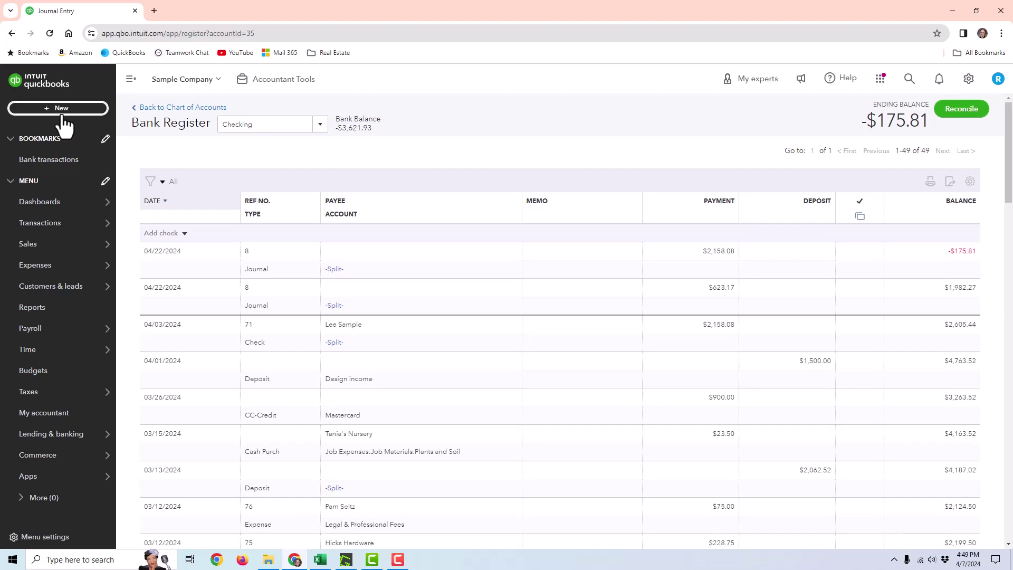
Record a reversing journal entry dated 04/22/2024 that debits Checking 2,158.08 and credits Utilities:Telephone 50.00 and Wages Expense 2,108.08.
left_click(89, 109)
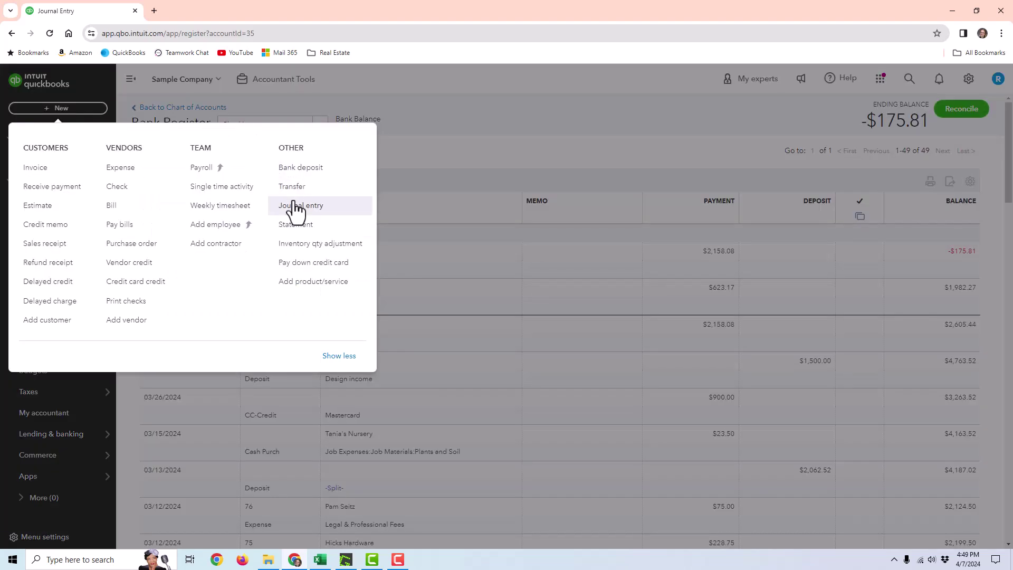
left_click(319, 199)
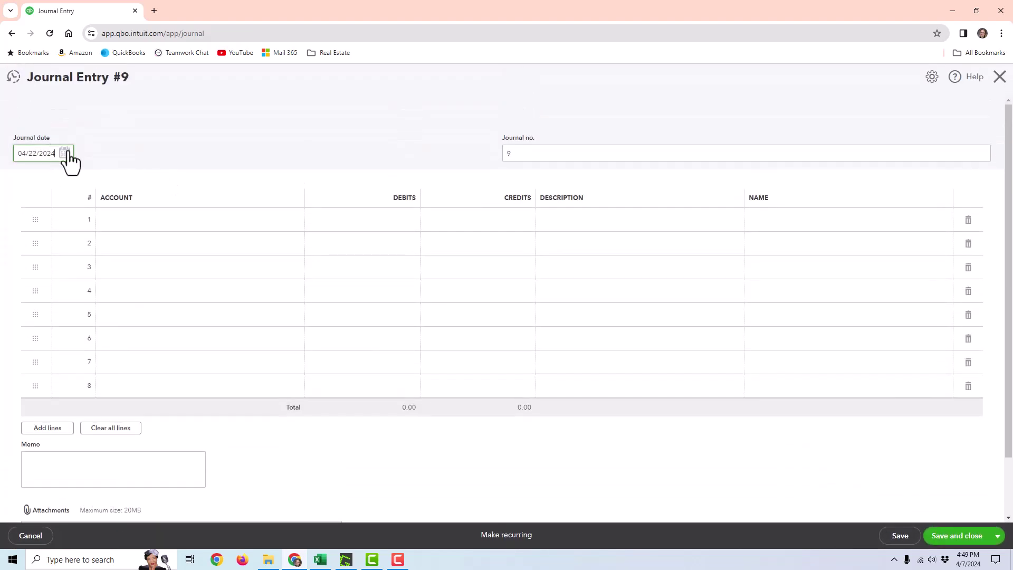
left_click(130, 222)
type("check")
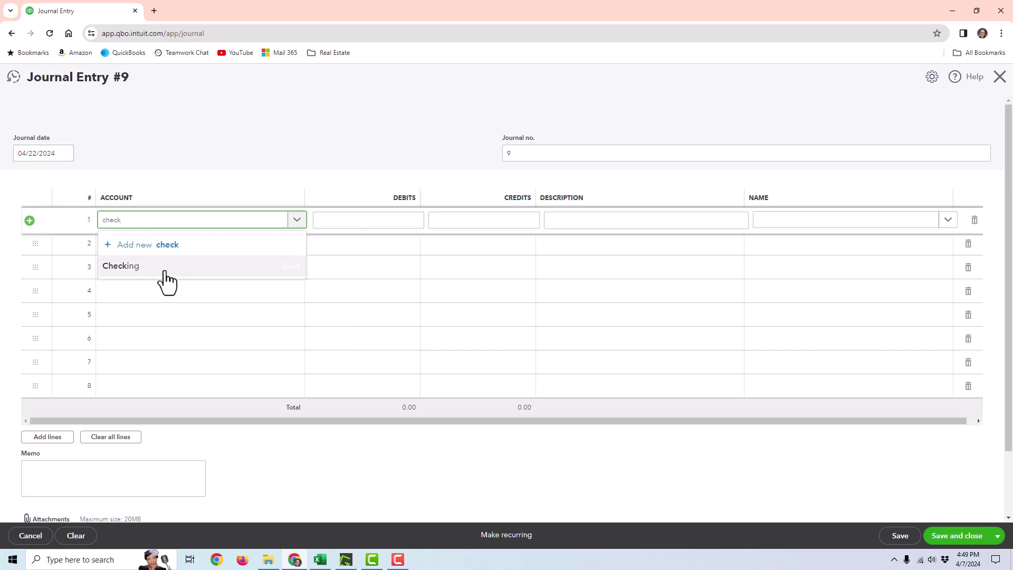
left_click(162, 271)
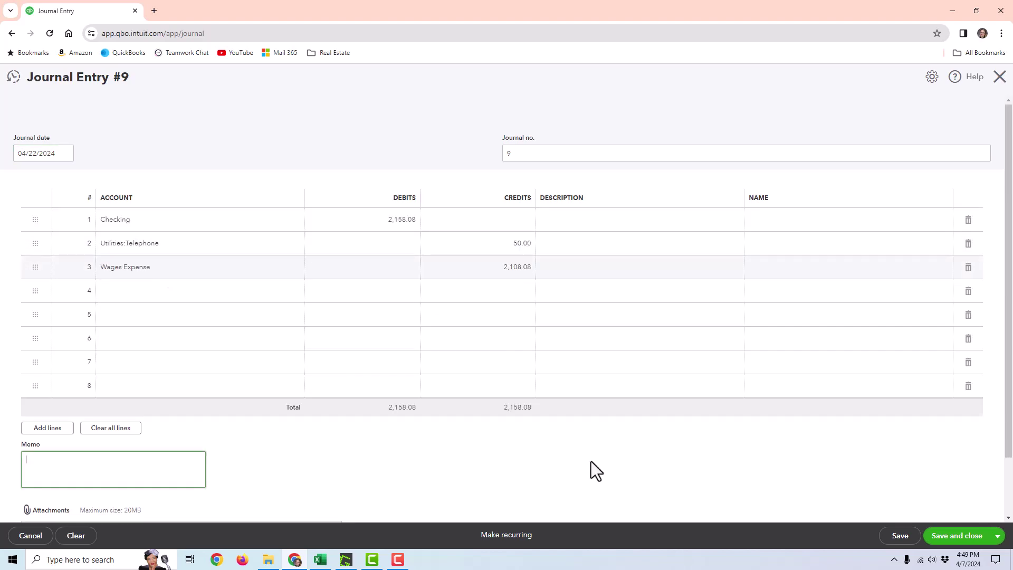
left_click(956, 536)
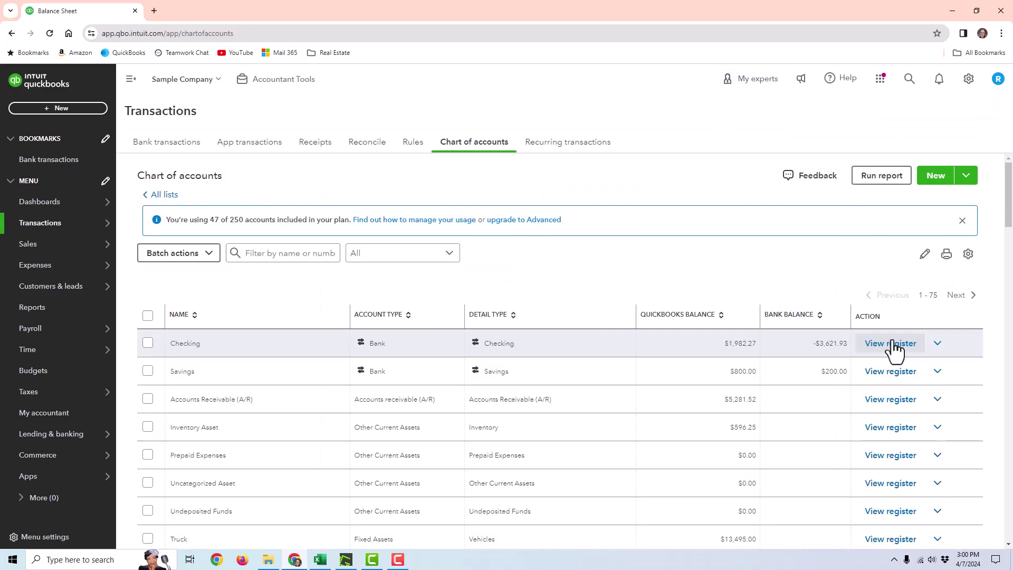
Open the Checking register from the chart of accounts.
left_click(893, 350)
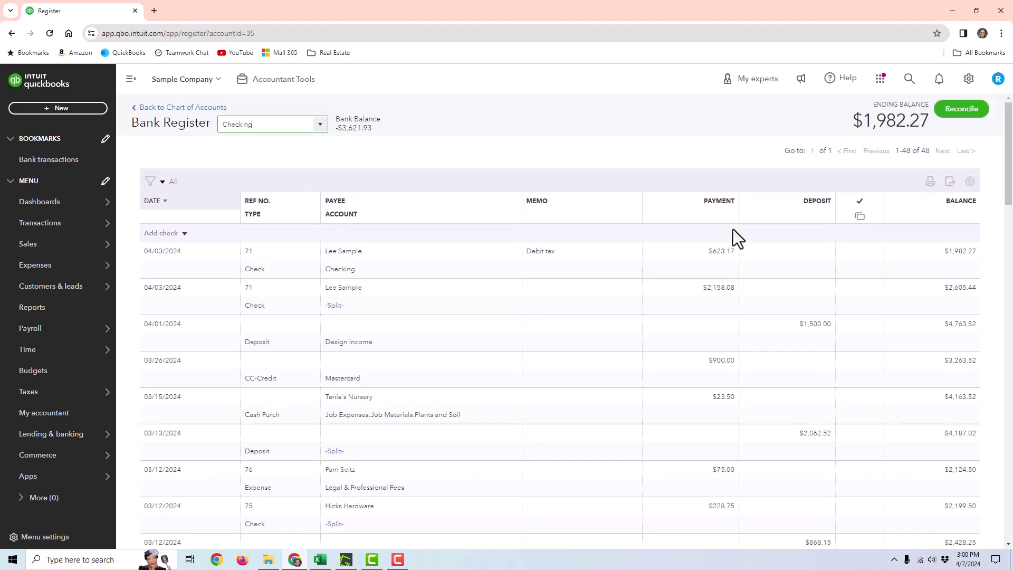